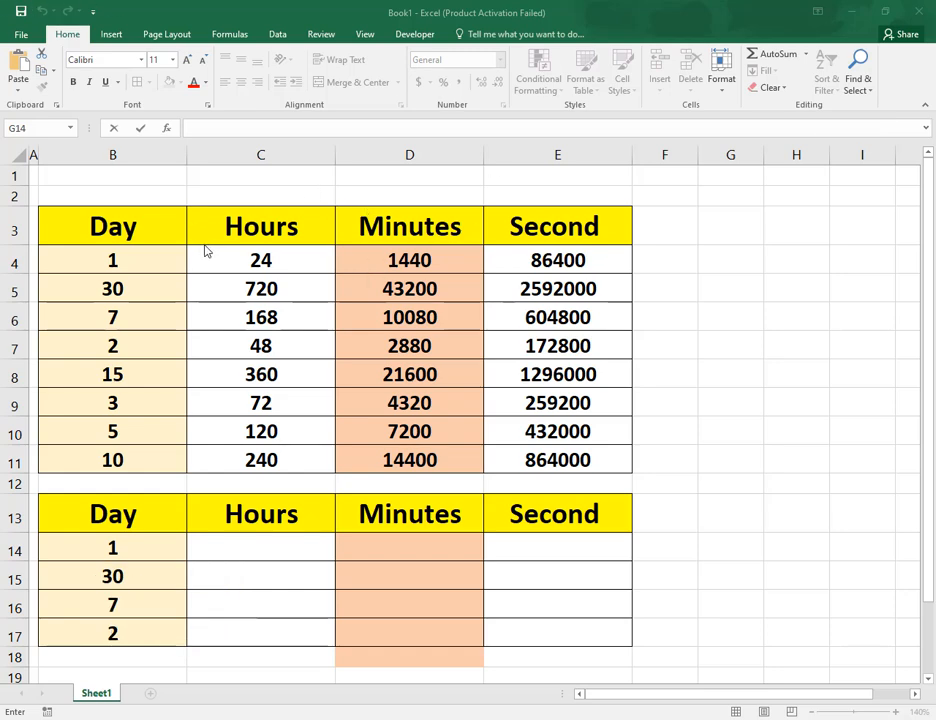
Step: Clear the existing Hours, Minutes and Second results in C4:E11 of the upper table
left_click(142, 259)
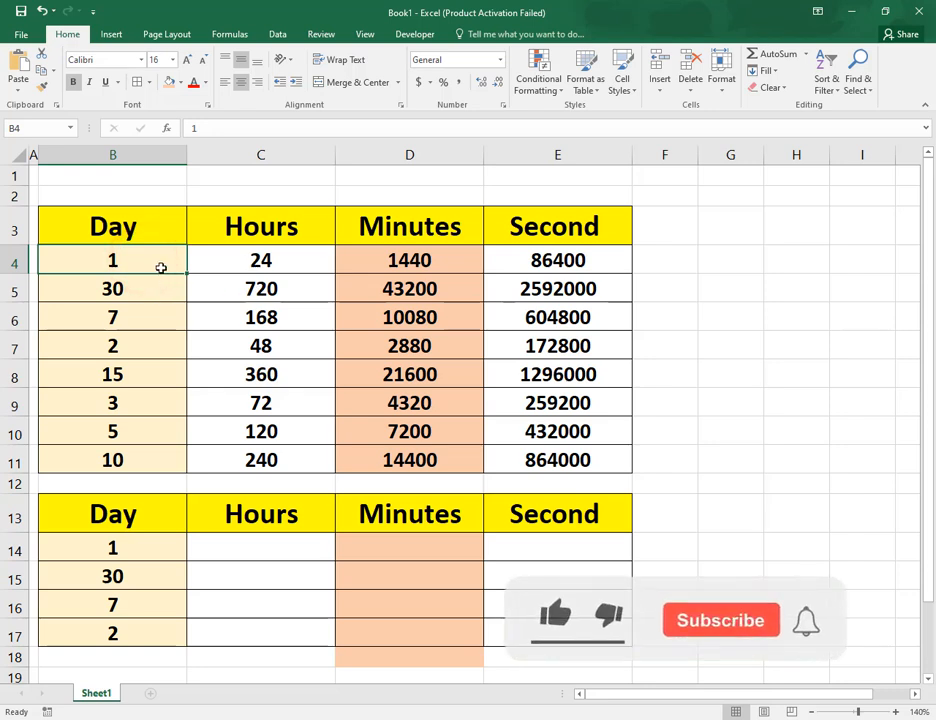
left_click(281, 262)
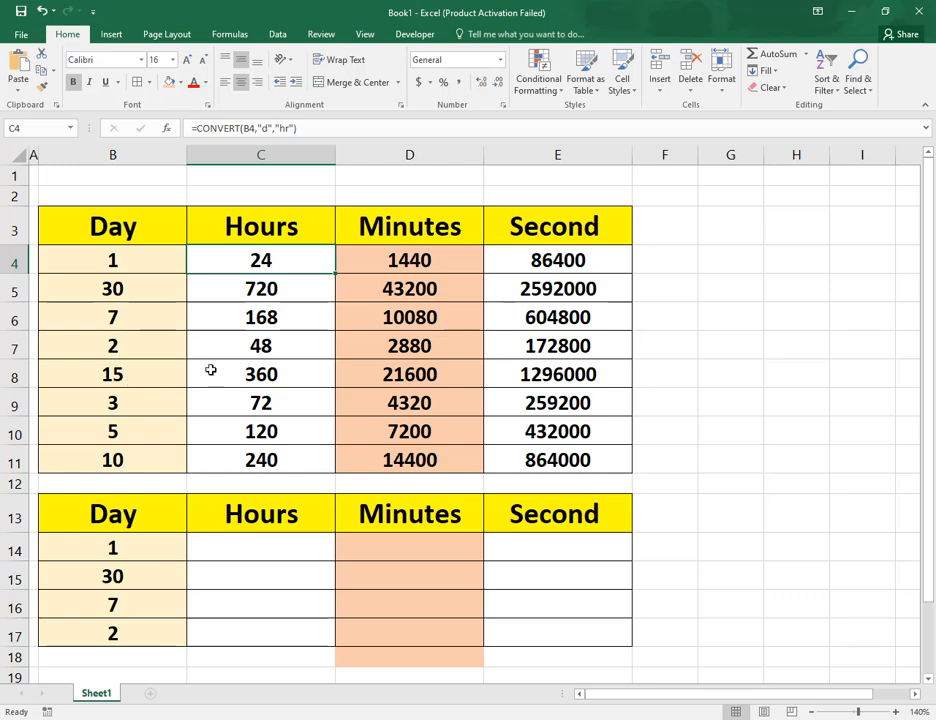
left_click_drag(286, 263, 551, 459)
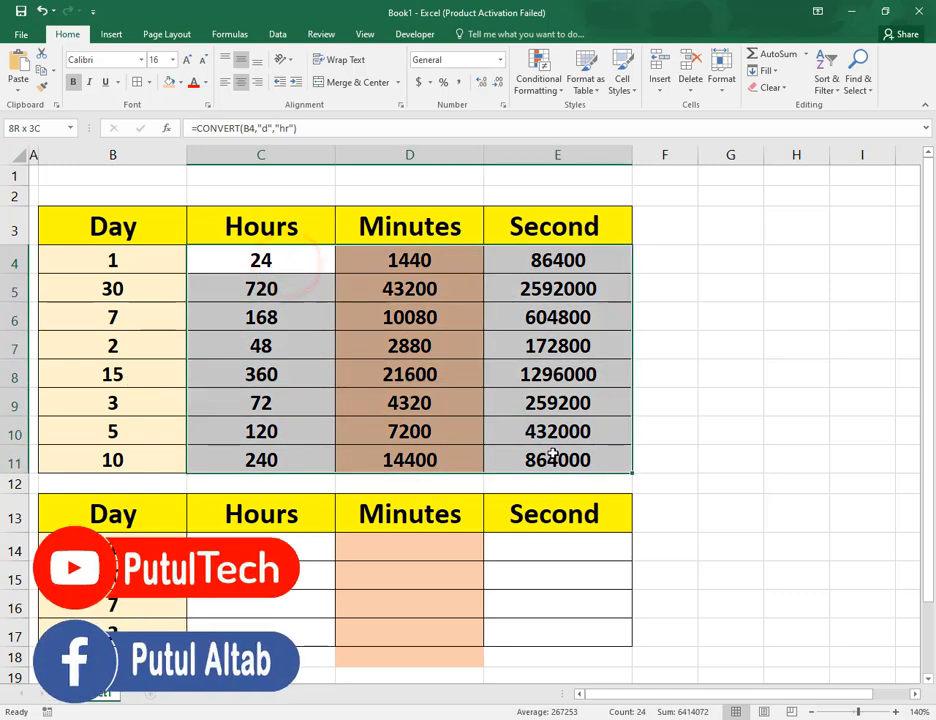
key("Delete")
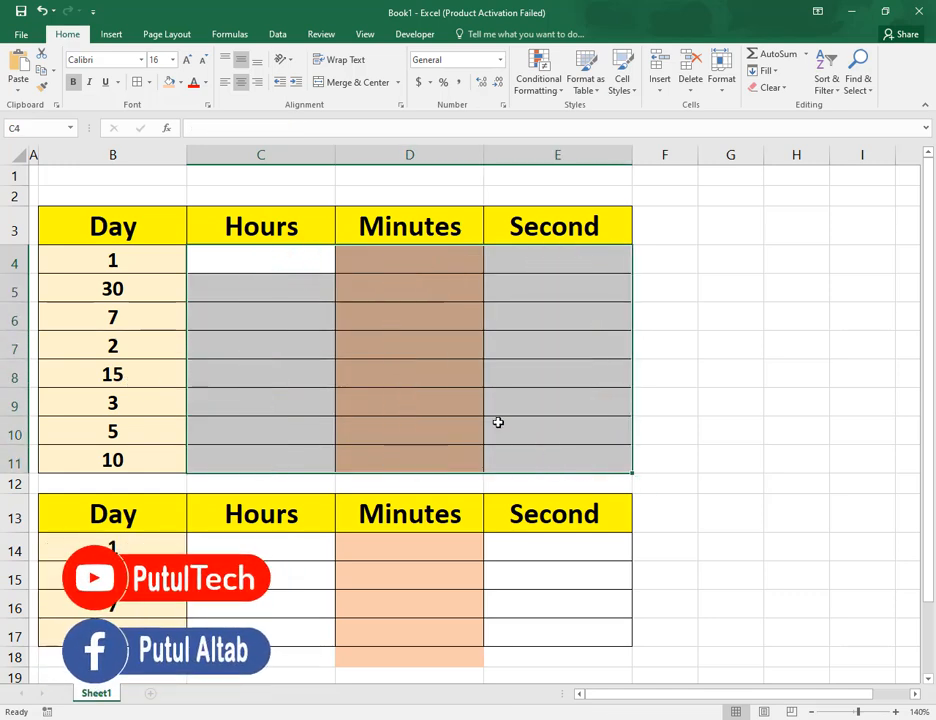
Step: Start a CONVERT formula in Hours cell C4 with the day value in B4 as its number
left_click(274, 263)
left_click(380, 300)
left_click(271, 262)
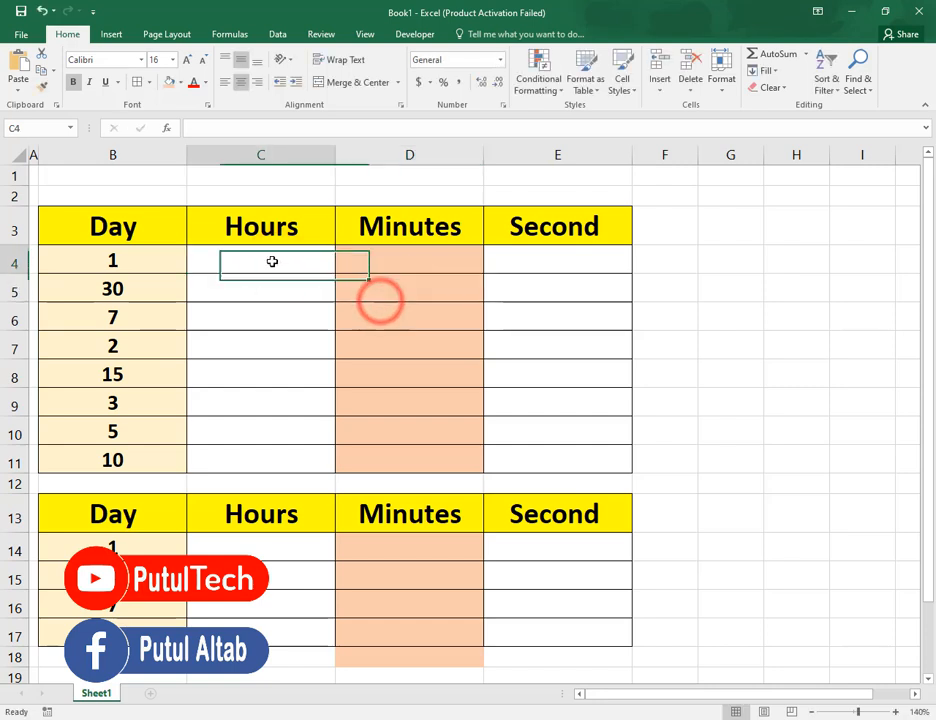
type("=")
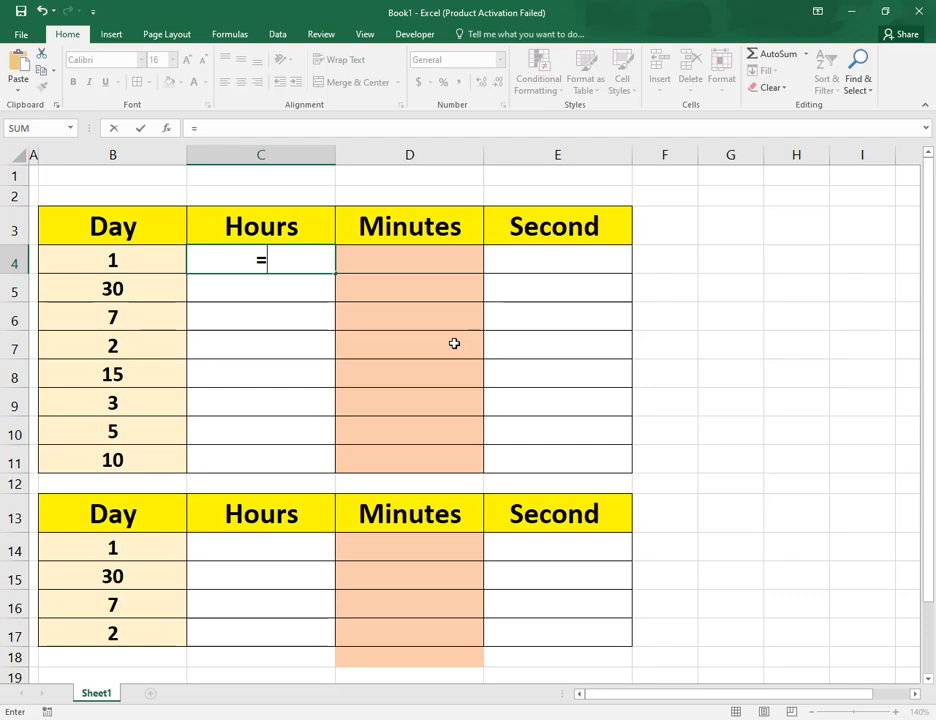
type("co")
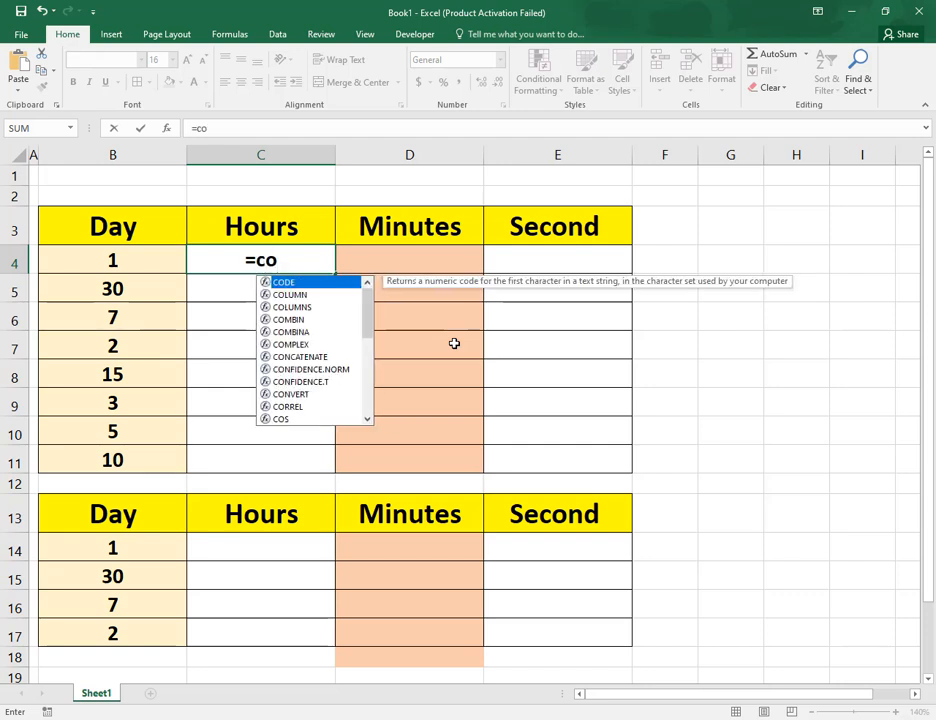
type("nv")
key("Tab")
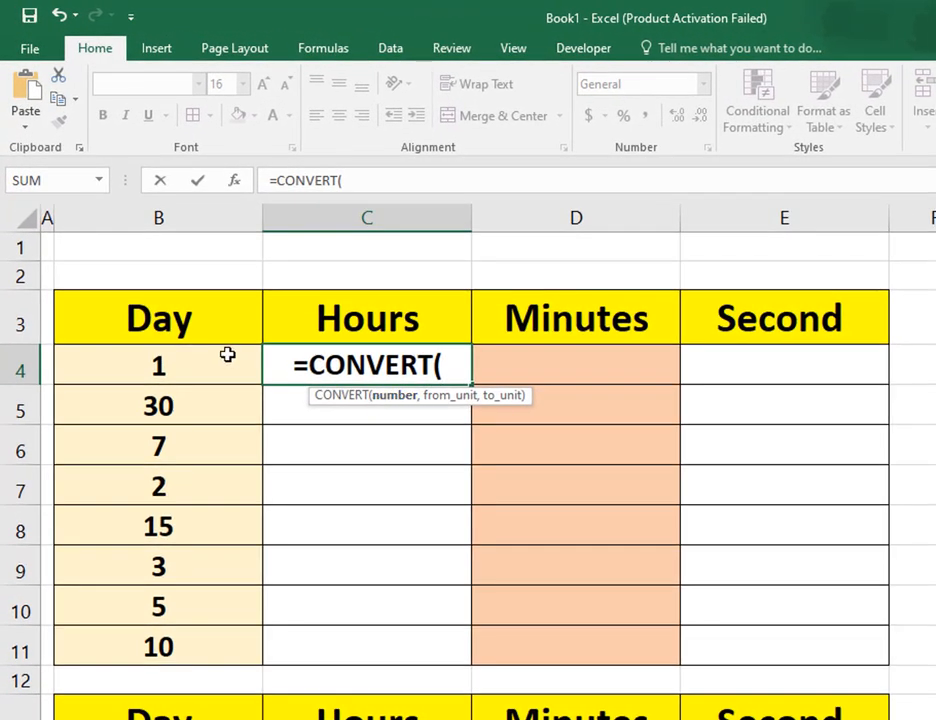
left_click(176, 367)
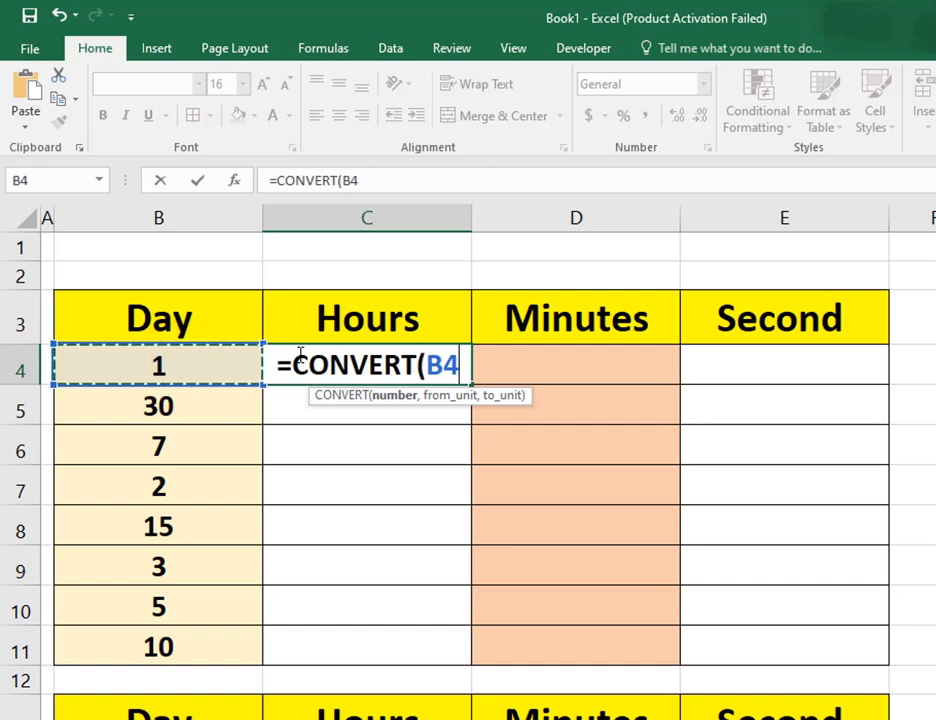
Step: Complete the C4 formula with from-unit "d" and to-unit "hr", giving =CONVERT(B4,"d","hr")
type(",")
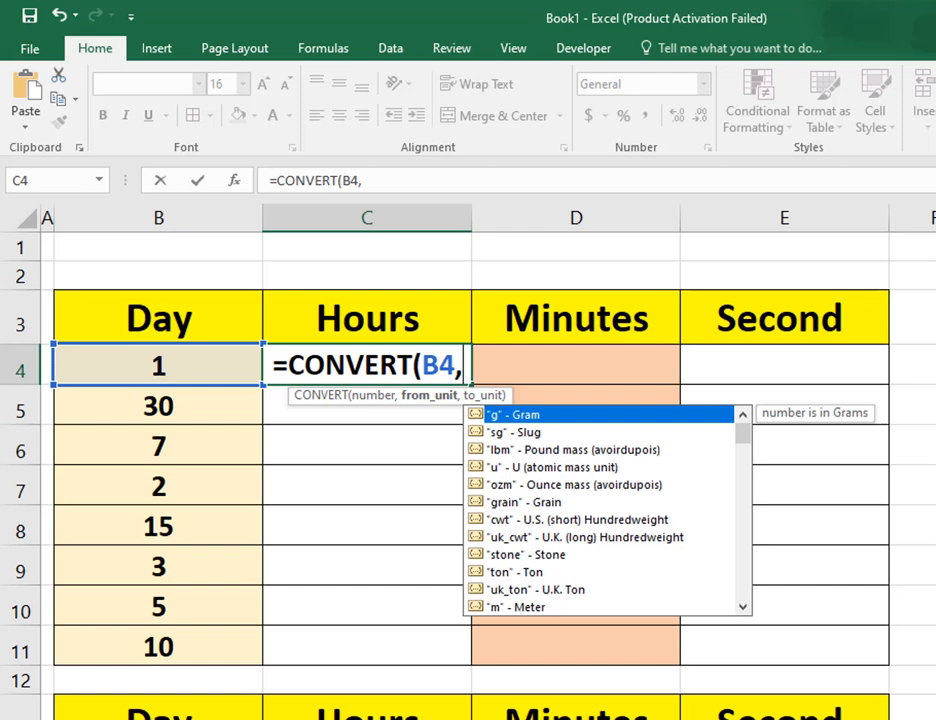
type("\"")
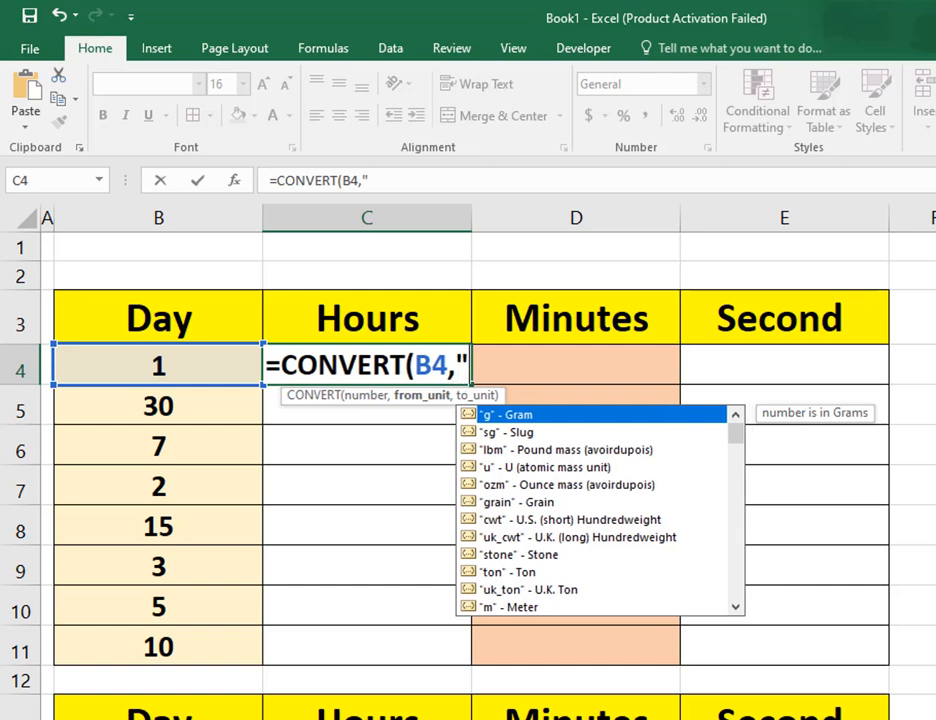
type("d")
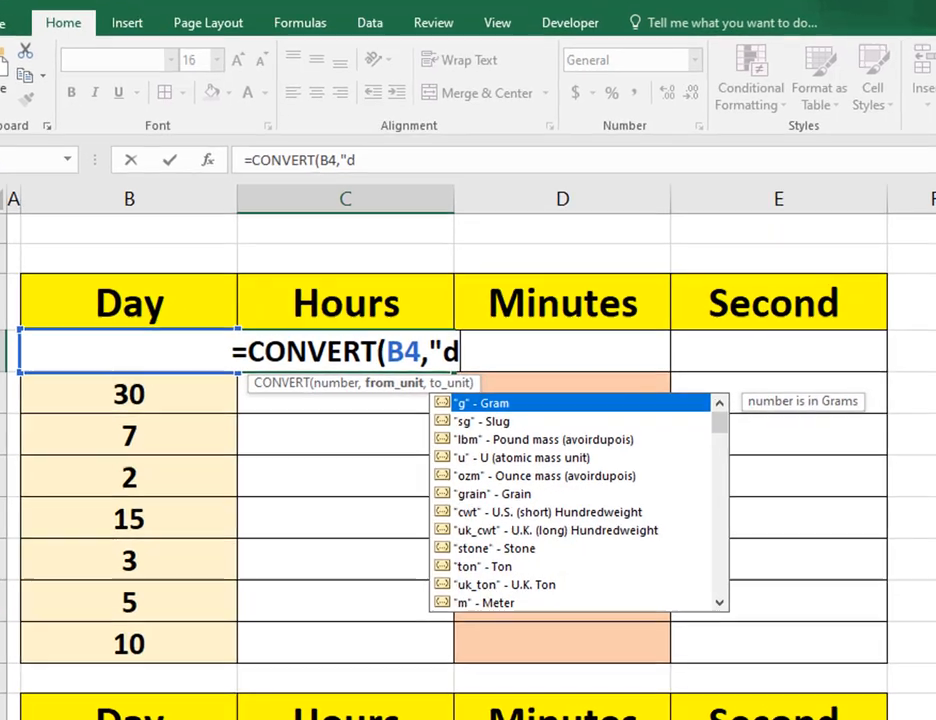
type("\"")
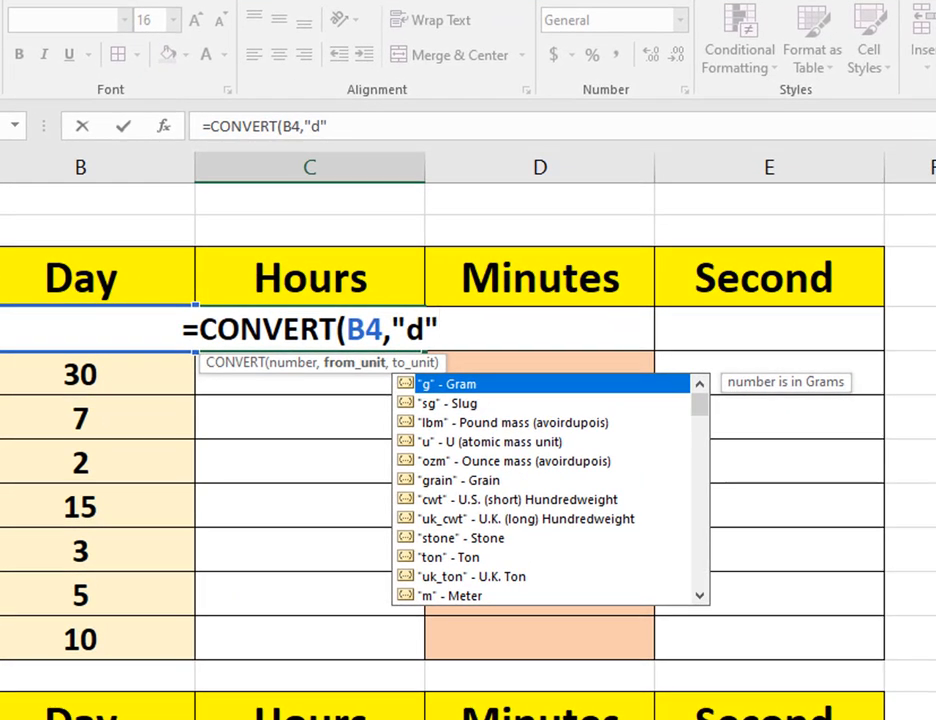
type(",")
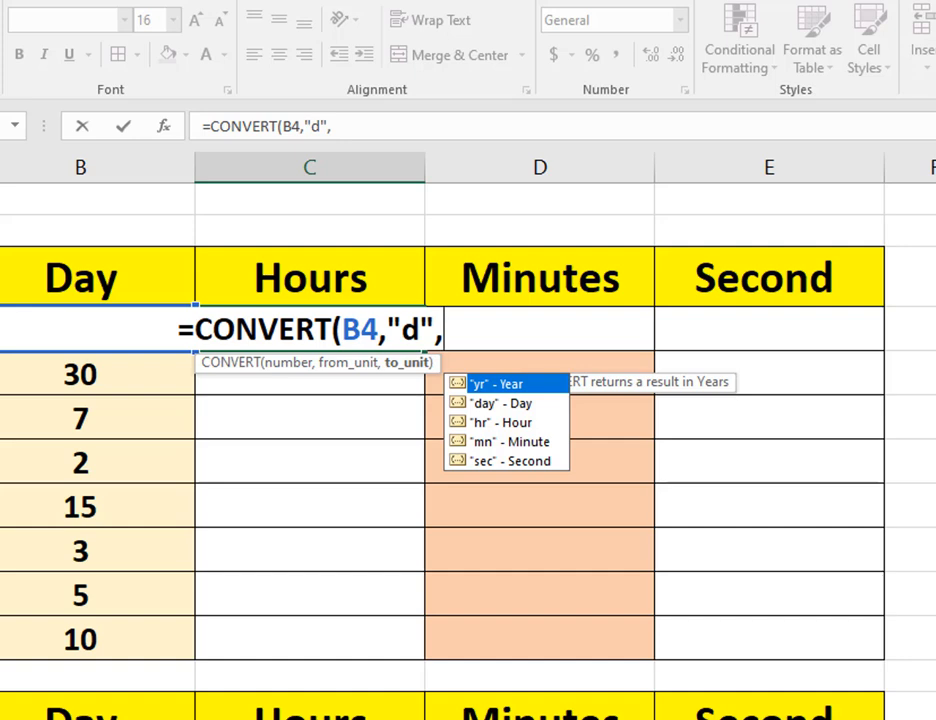
type("\"")
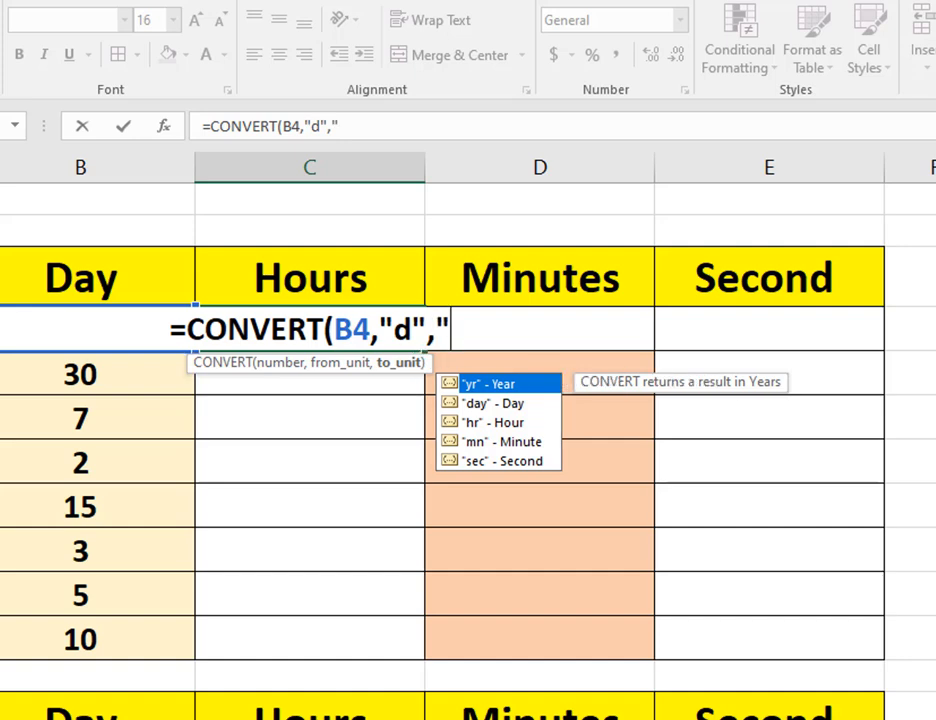
type("h")
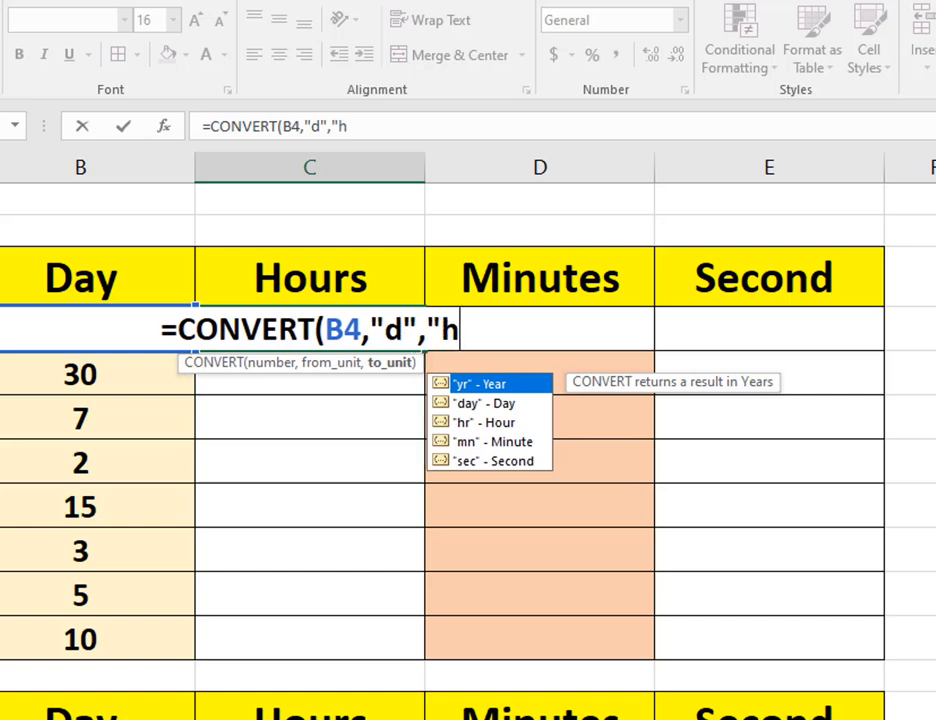
type("r")
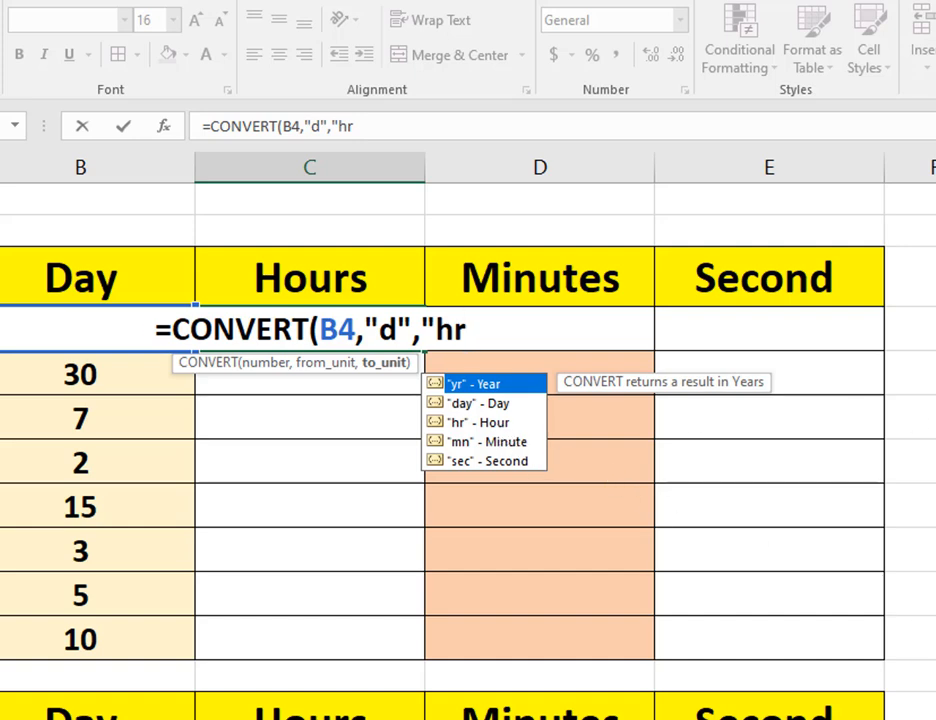
type("\"")
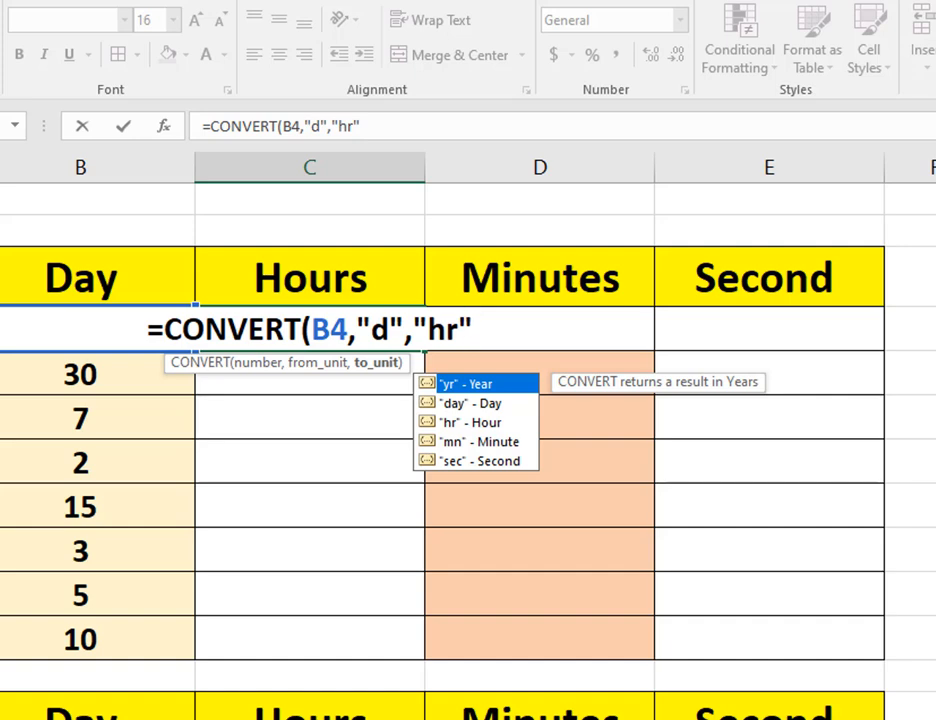
type(")")
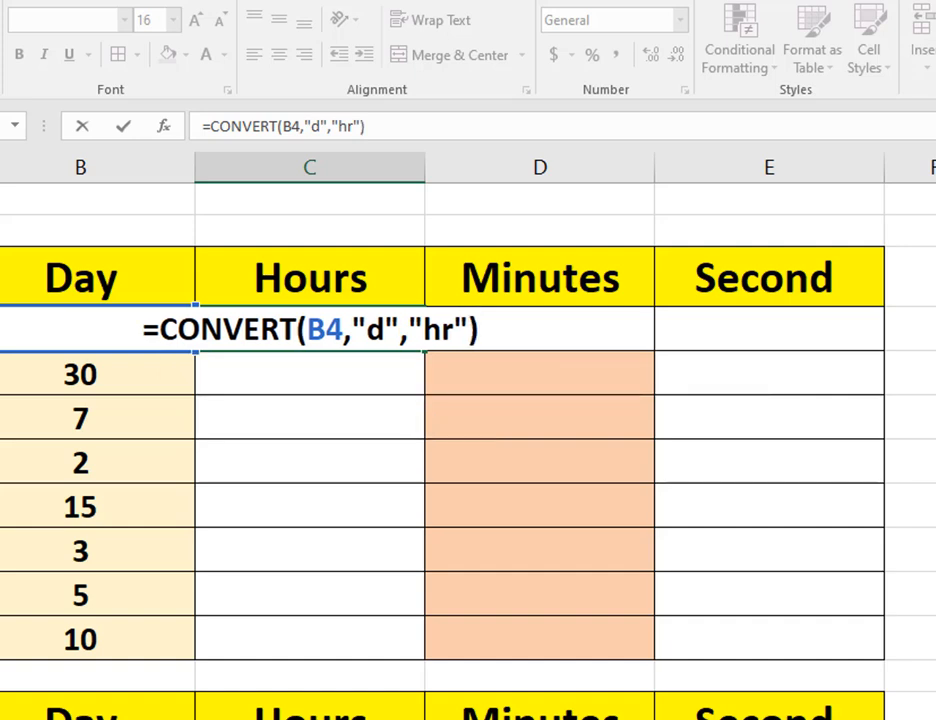
key("Return")
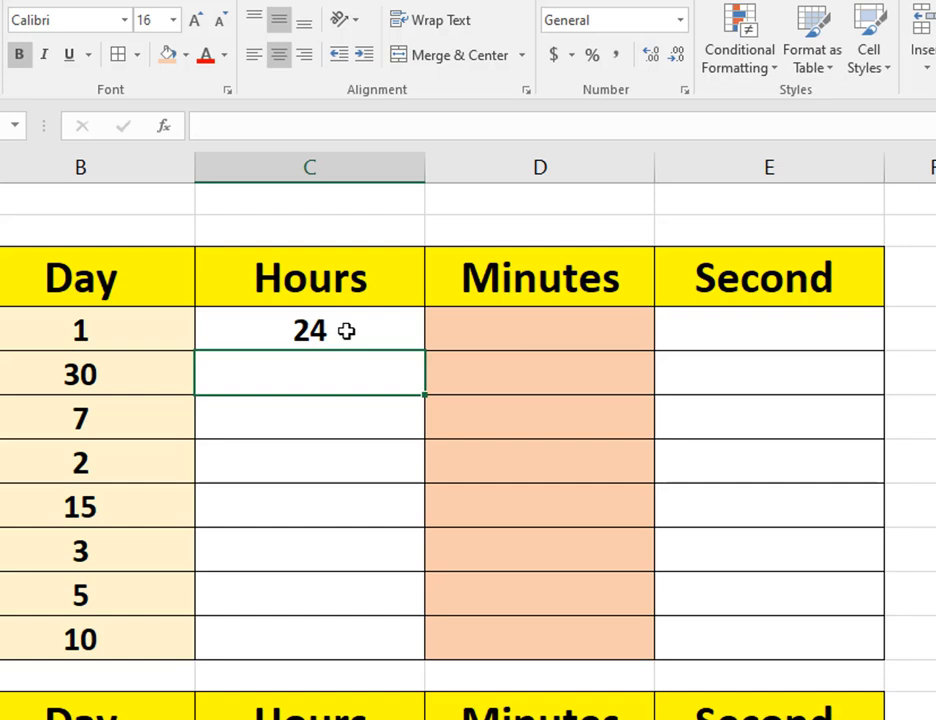
Step: Start a CONVERT formula in Minutes cell D4 with the day value in B4 as its number
double_click(527, 331)
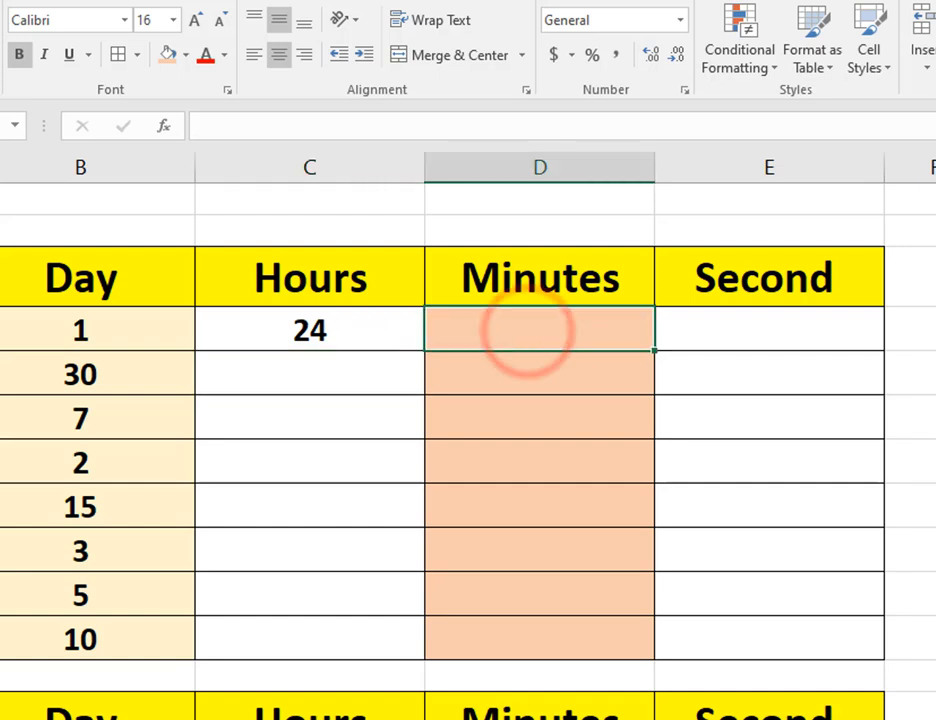
type("=")
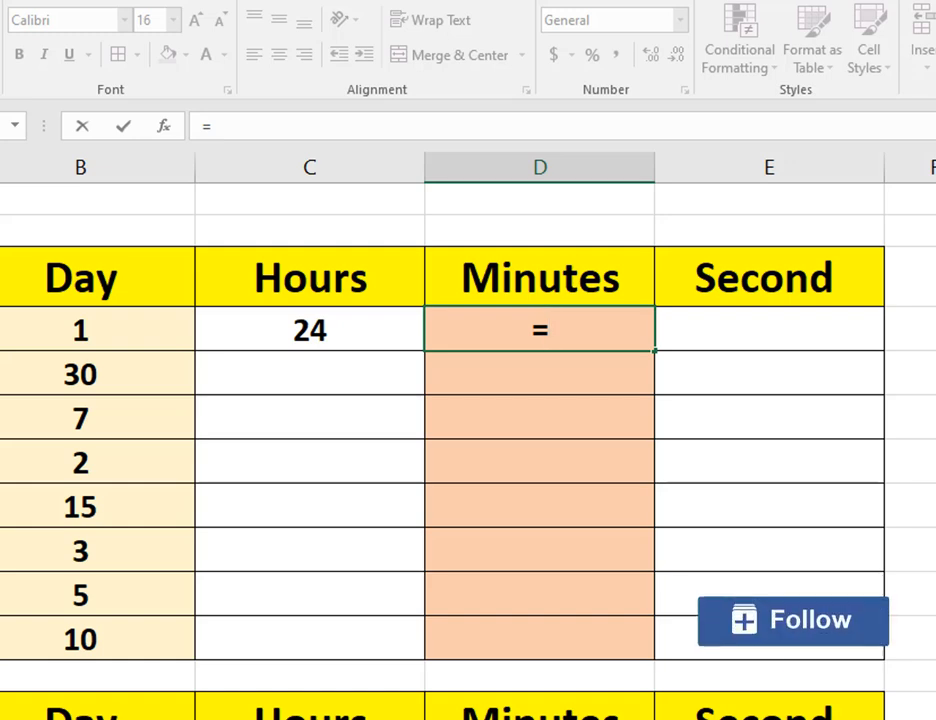
type("com")
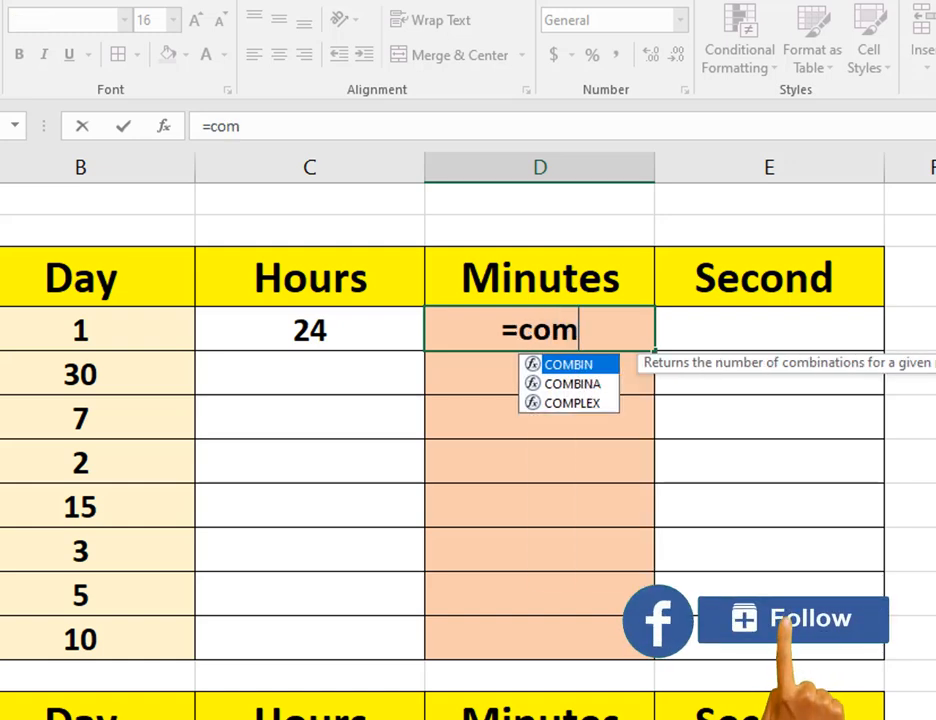
key("BackSpace")
type("nm")
key("BackSpace")
key("BackSpace")
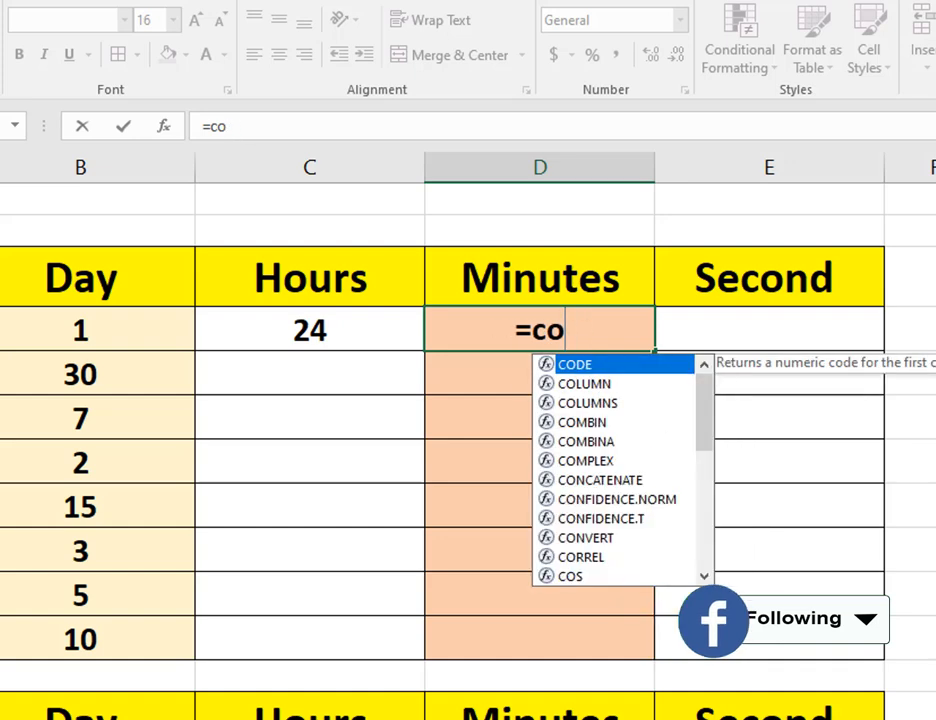
type("nv")
key("Tab")
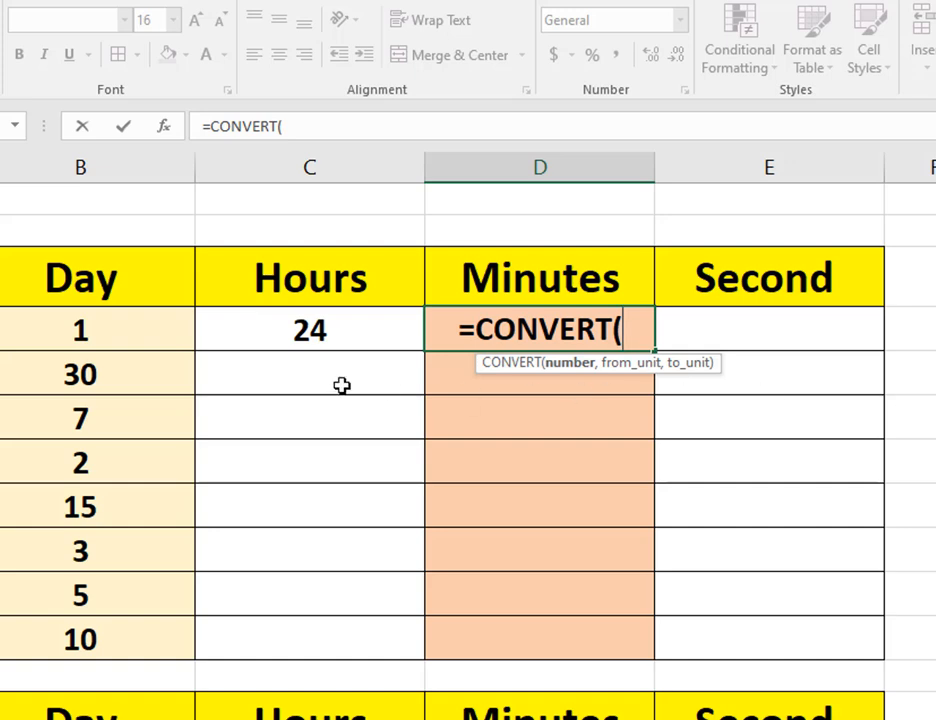
left_click(138, 332)
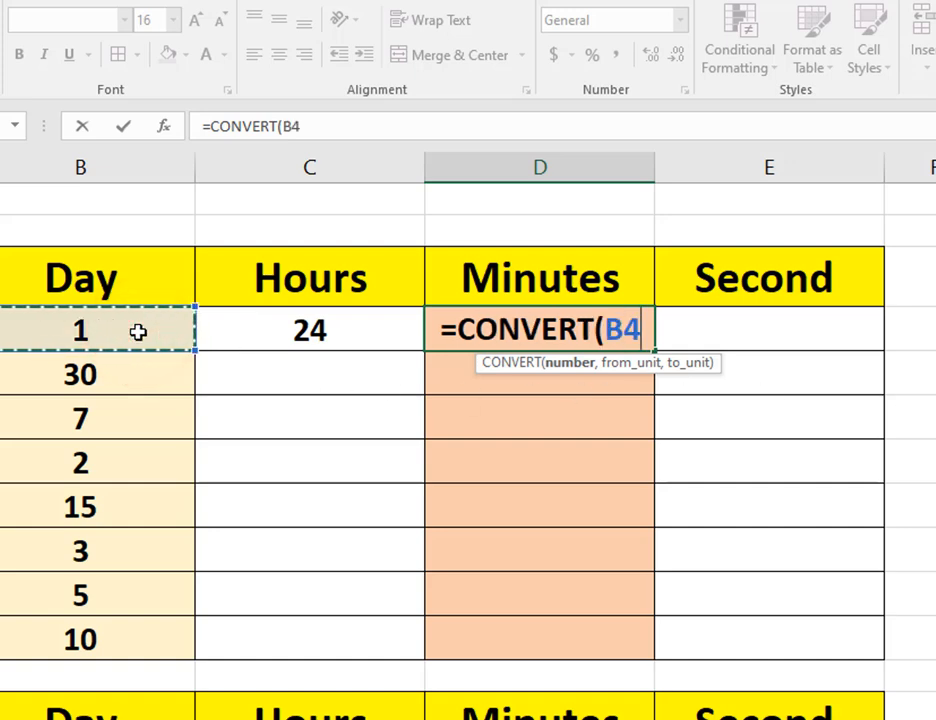
Step: Complete the D4 formula with from-unit "d" and to-unit "mn", giving =CONVERT(B4,"d","mn")
type(",")
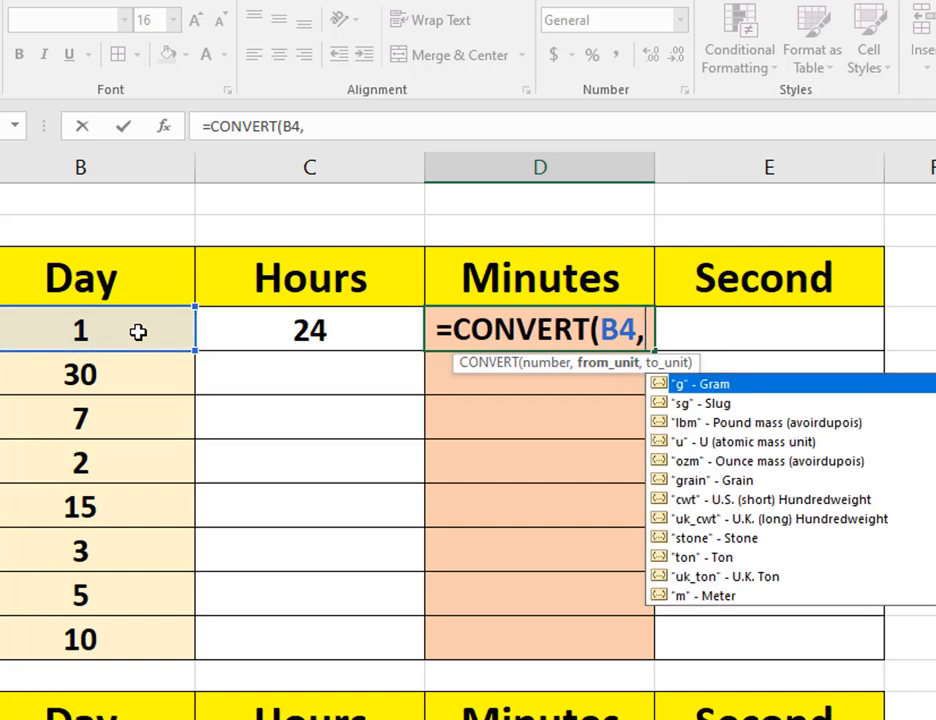
type("\"")
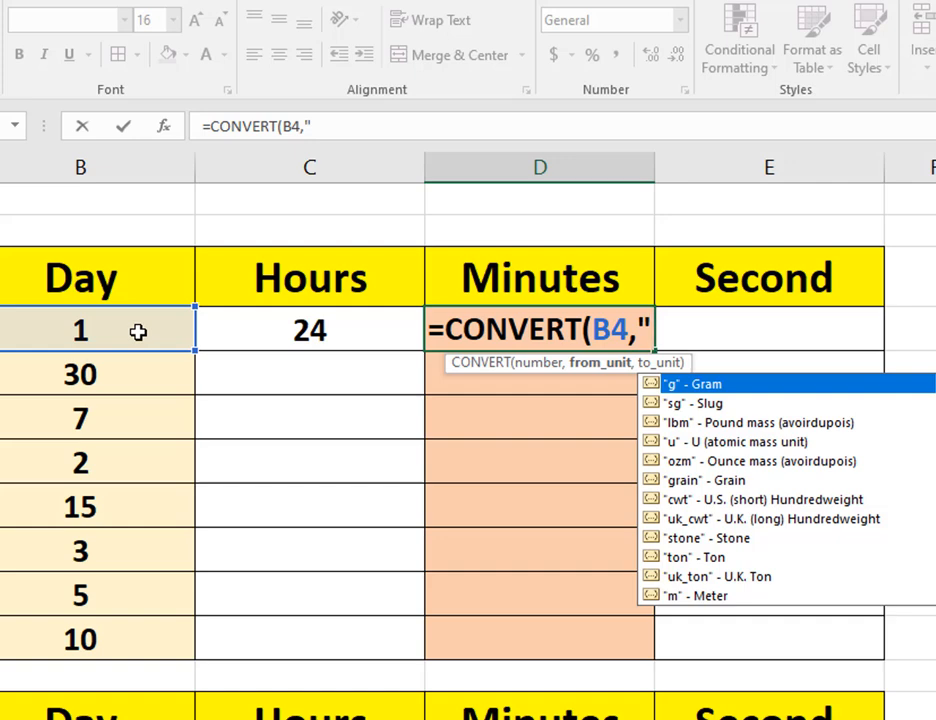
type("d")
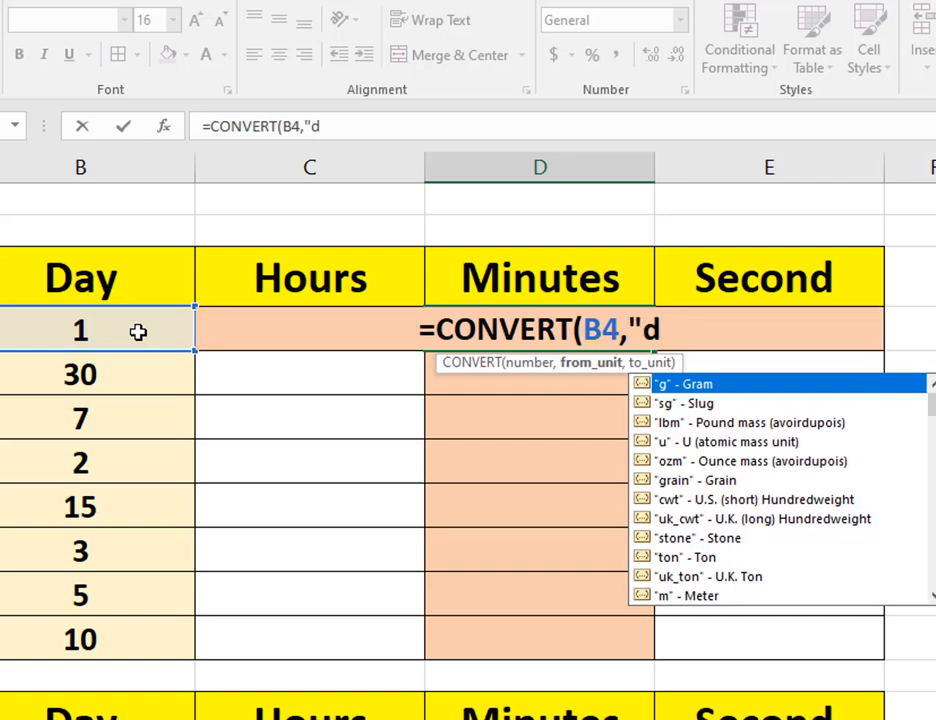
type("\"")
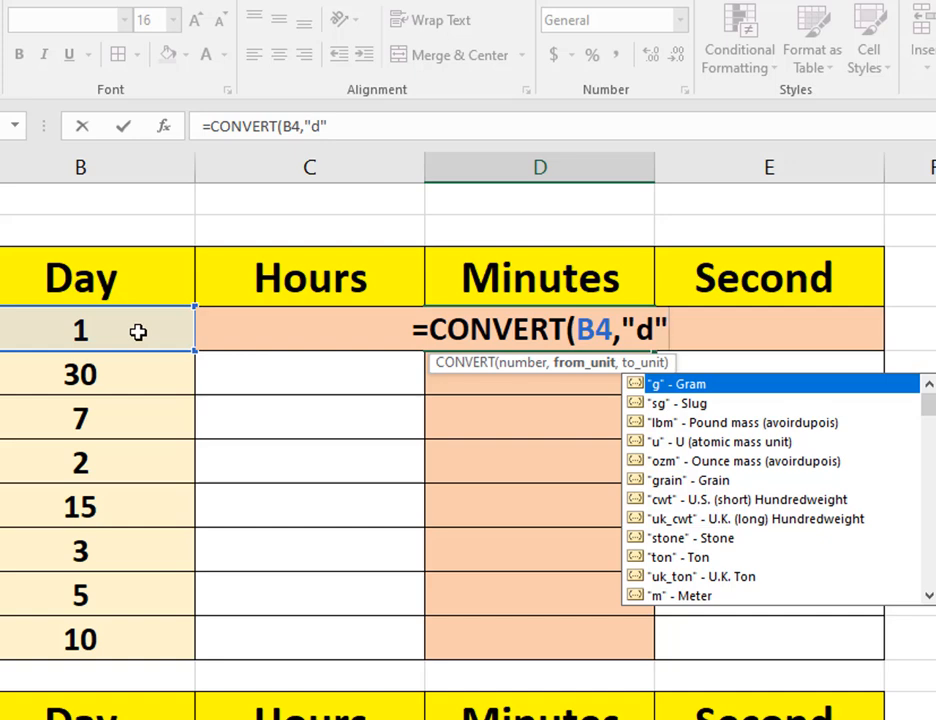
type(",")
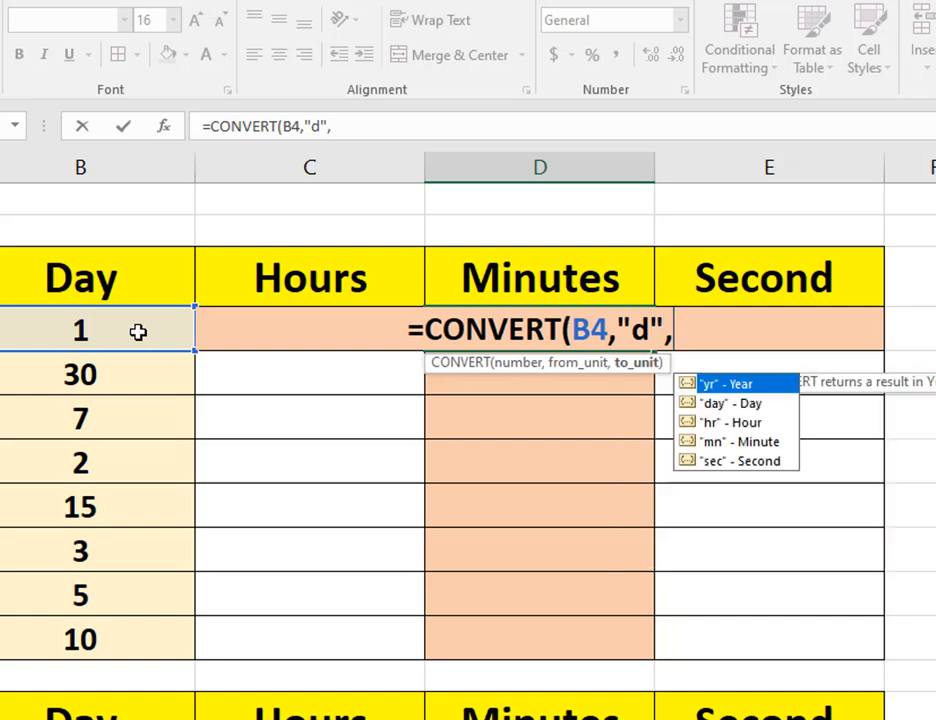
type("\"")
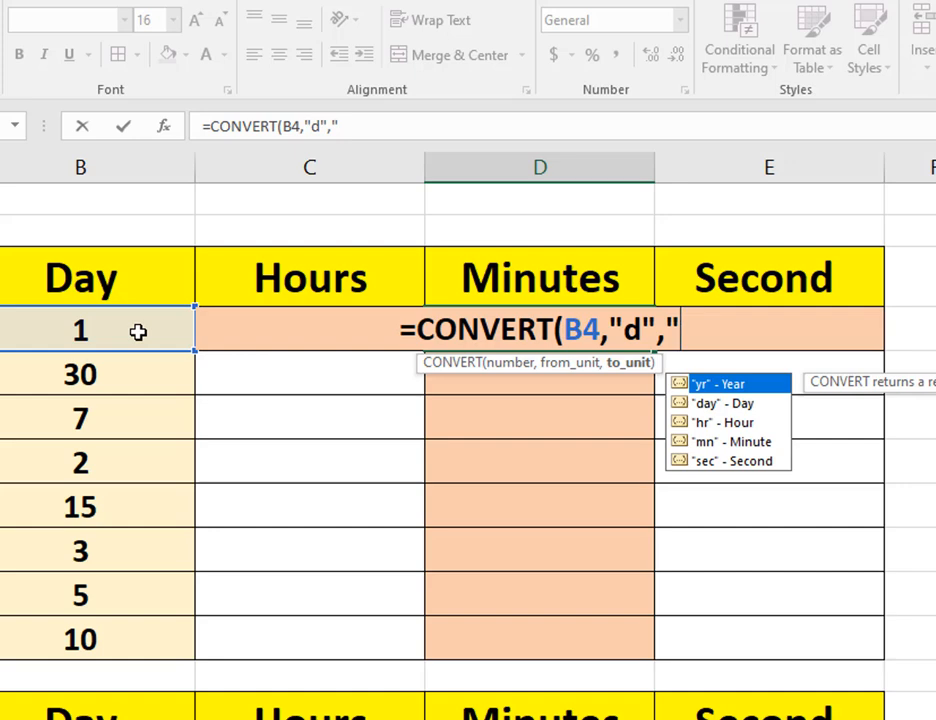
type("md")
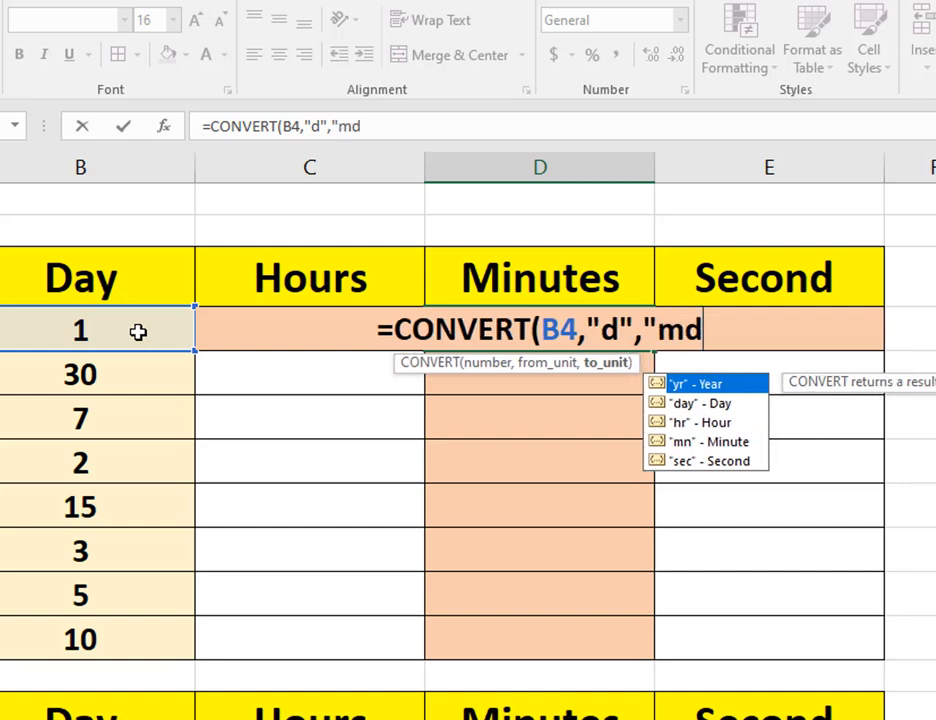
key("BackSpace")
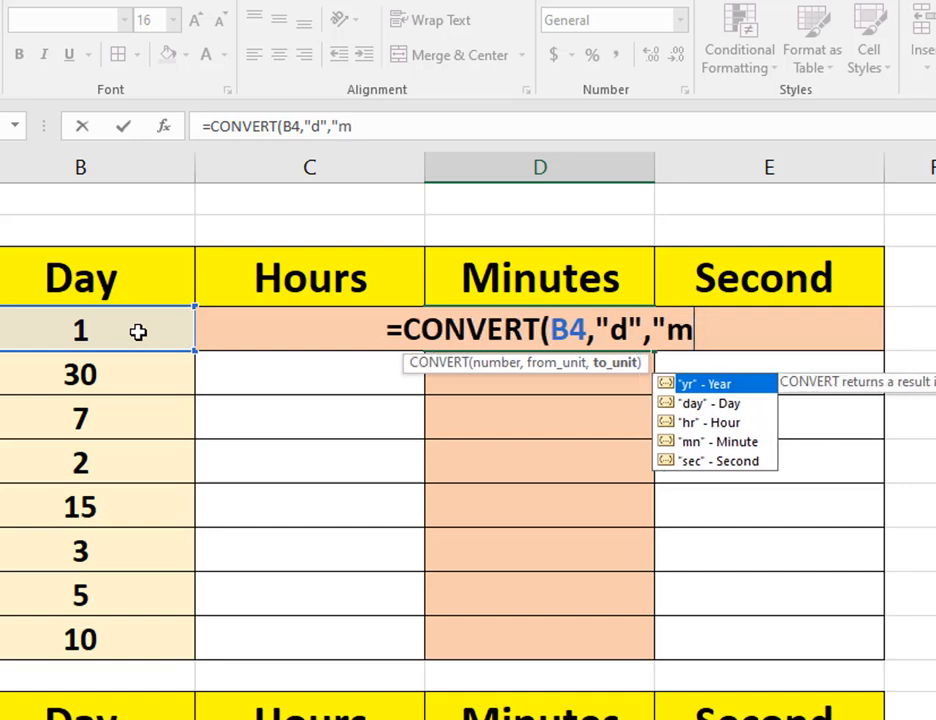
type("n")
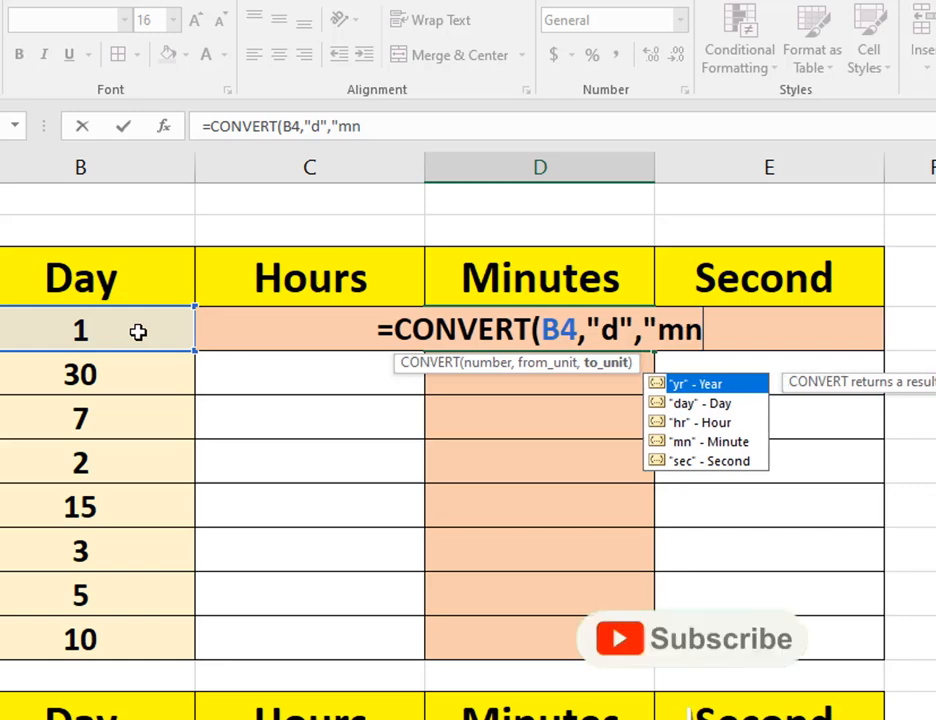
type("\"")
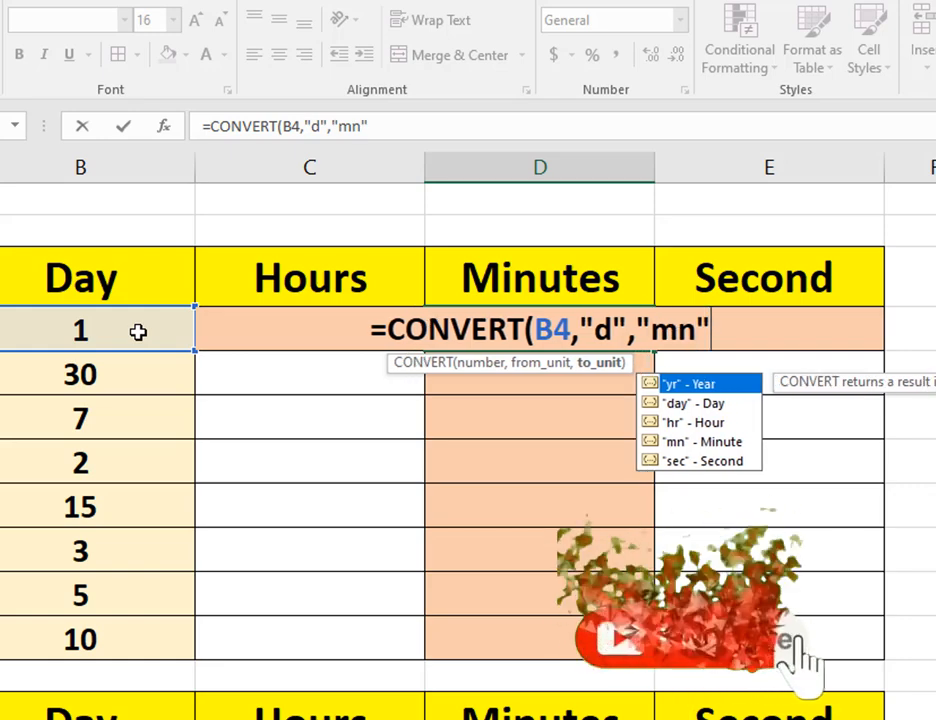
type(")")
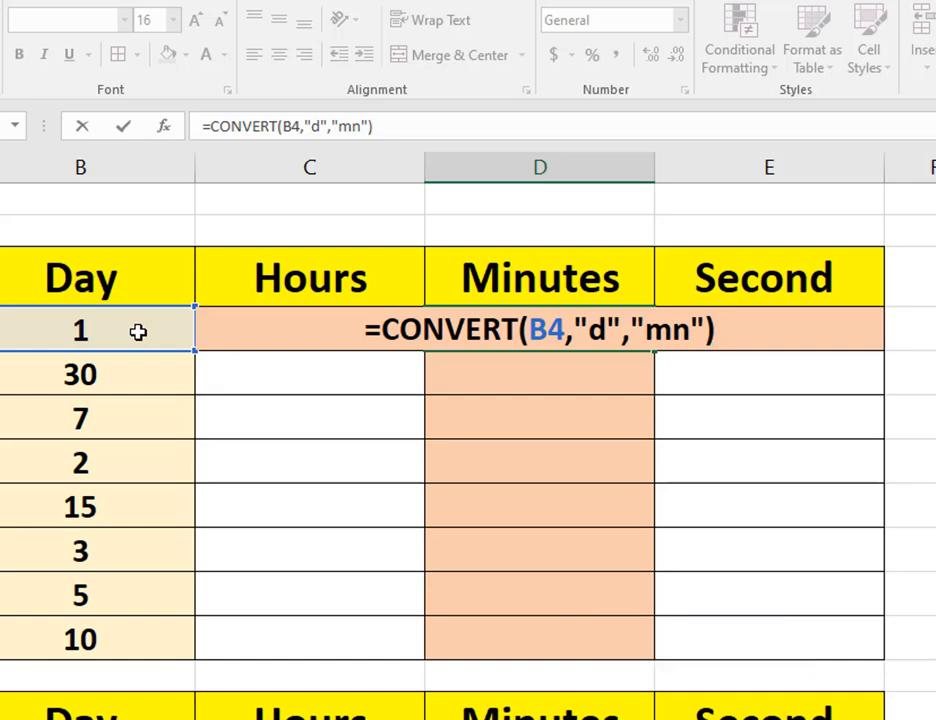
key("Return")
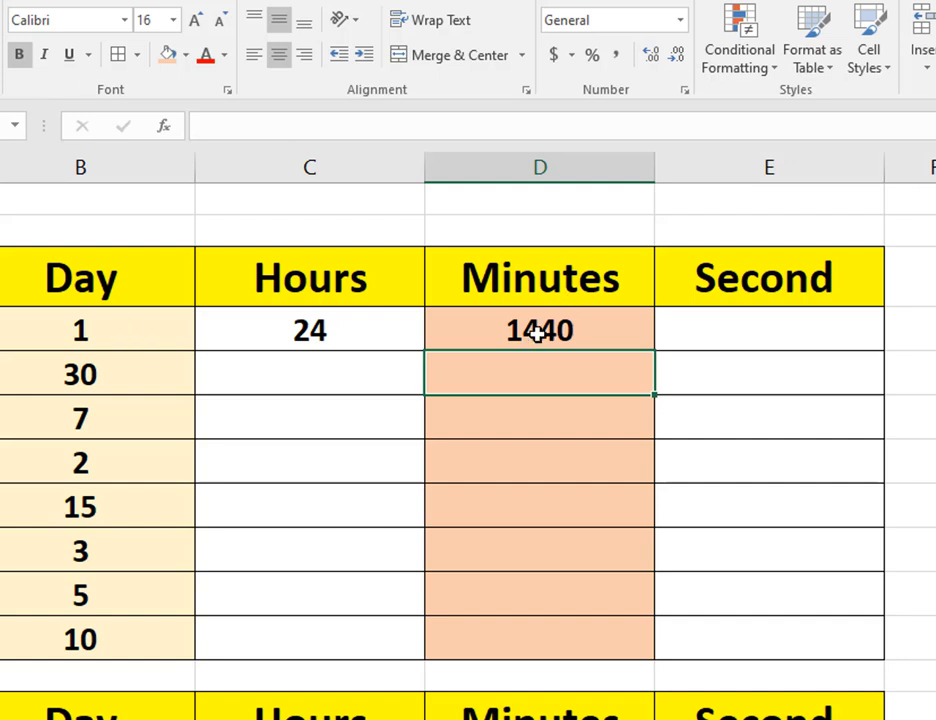
Step: Fill the Hours formula in C4 and the Minutes formula in D4 down to row 11 of the upper table
left_click(363, 343)
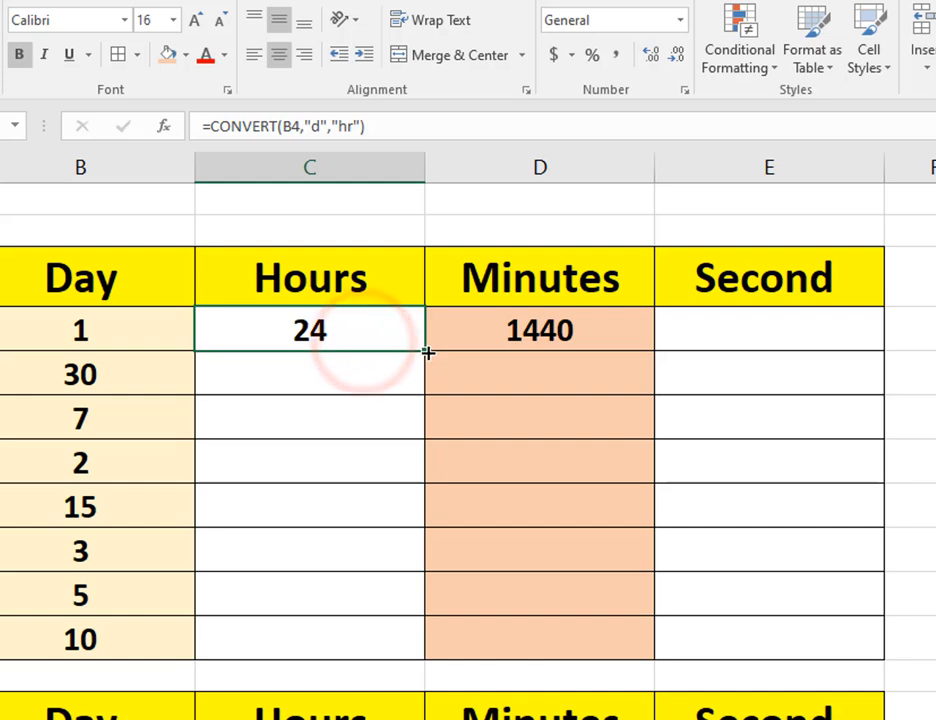
left_click_drag(425, 351, 403, 654)
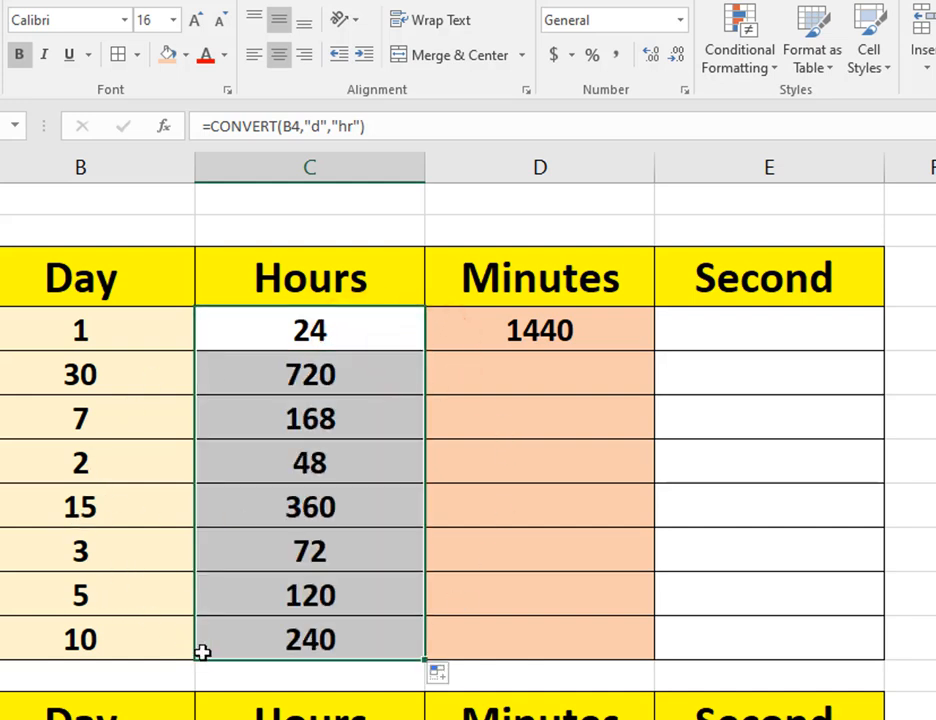
left_click(598, 342)
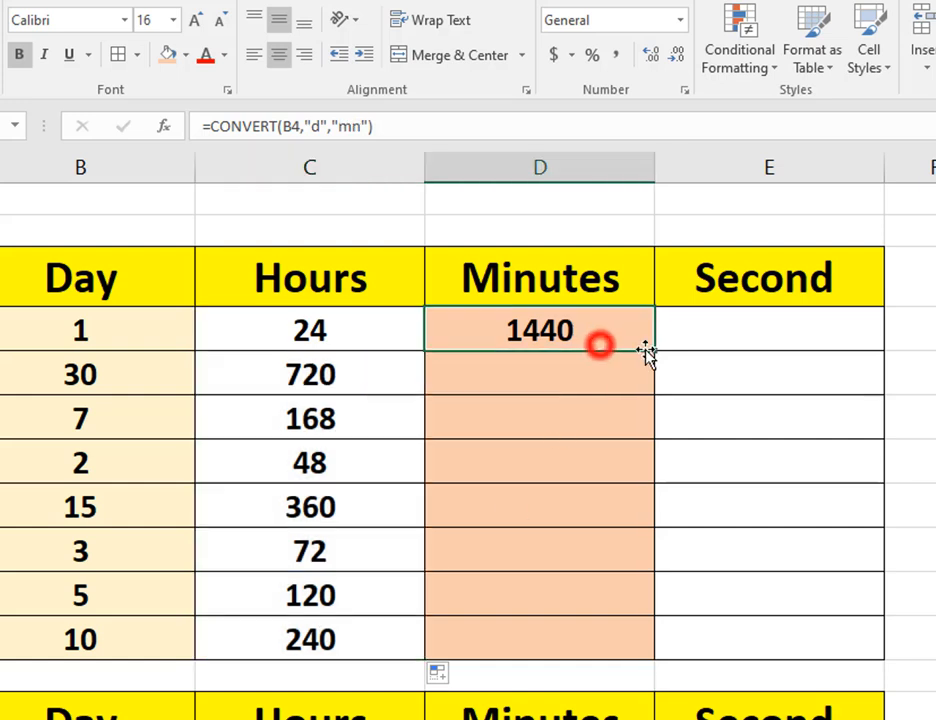
left_click_drag(655, 353, 654, 658)
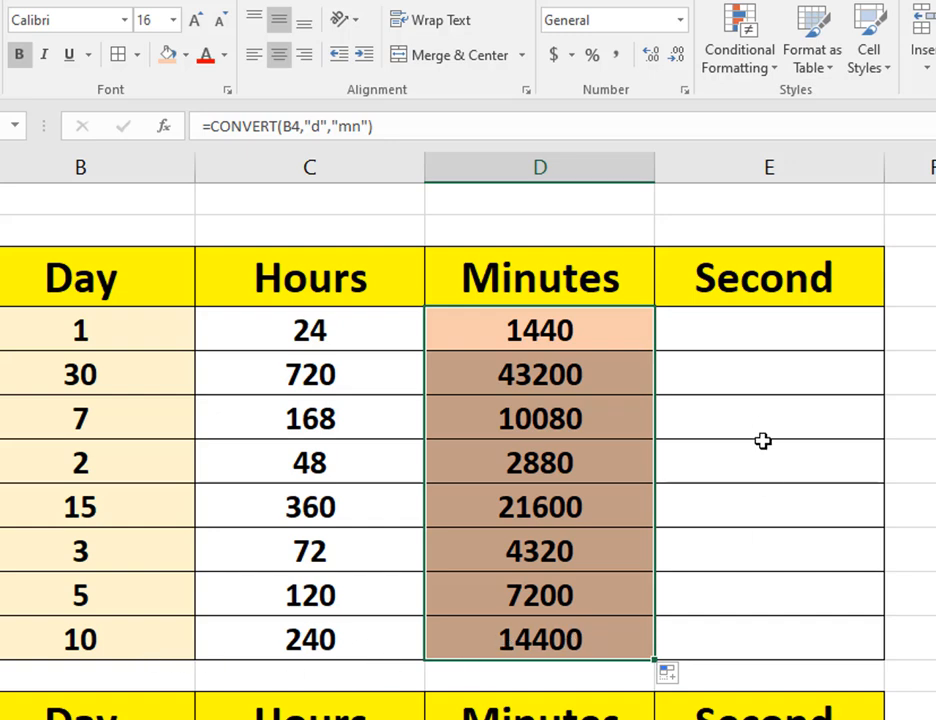
Step: Start a CONVERT formula in Second cell E4 with the day value in B4 as its number
left_click(748, 338)
type("=")
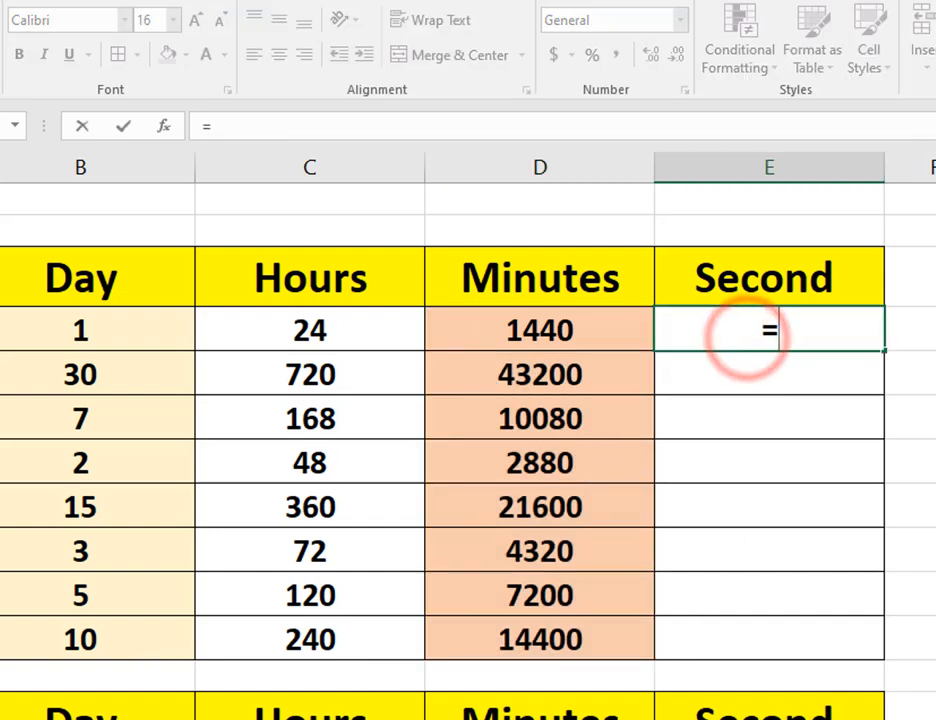
type("con")
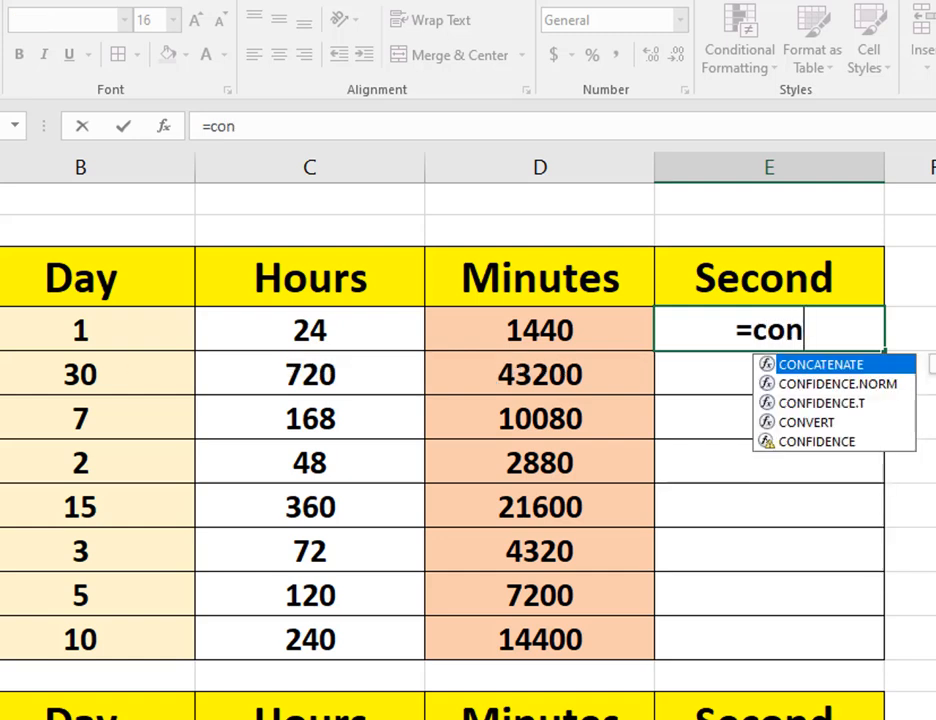
type("VERT(")
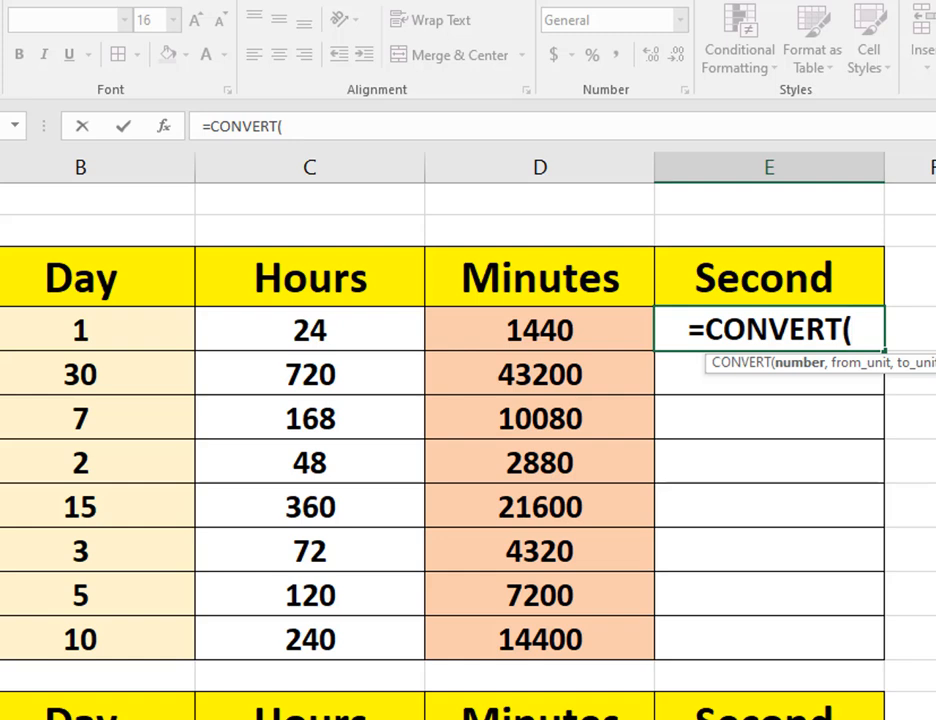
left_click(141, 332)
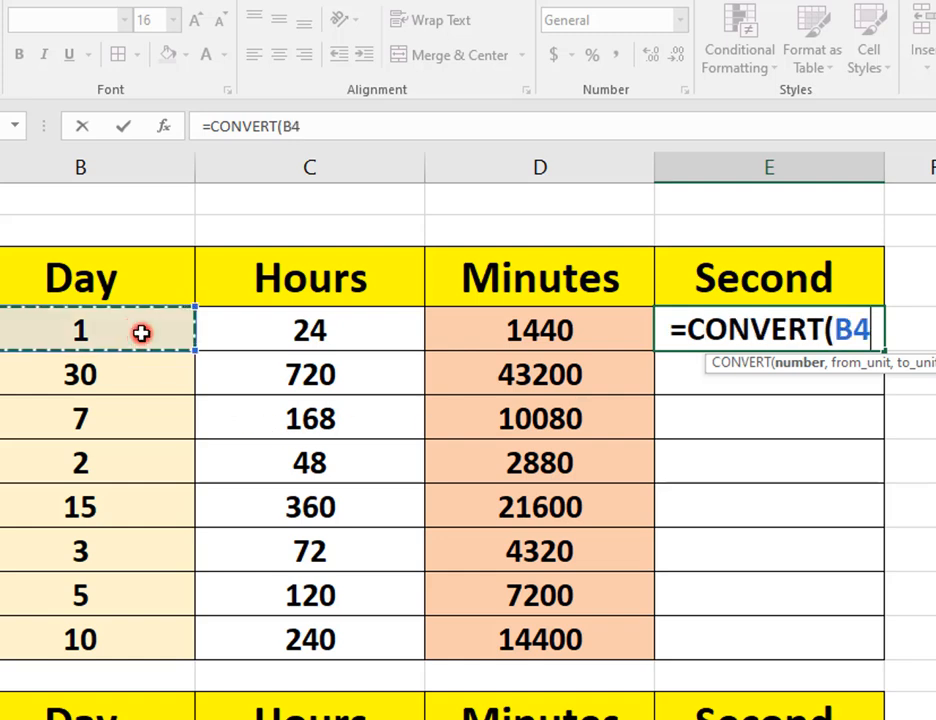
Step: Add "d" as the from-unit and sec as the to-unit in the E4 formula, and close its parenthesis
type(",")
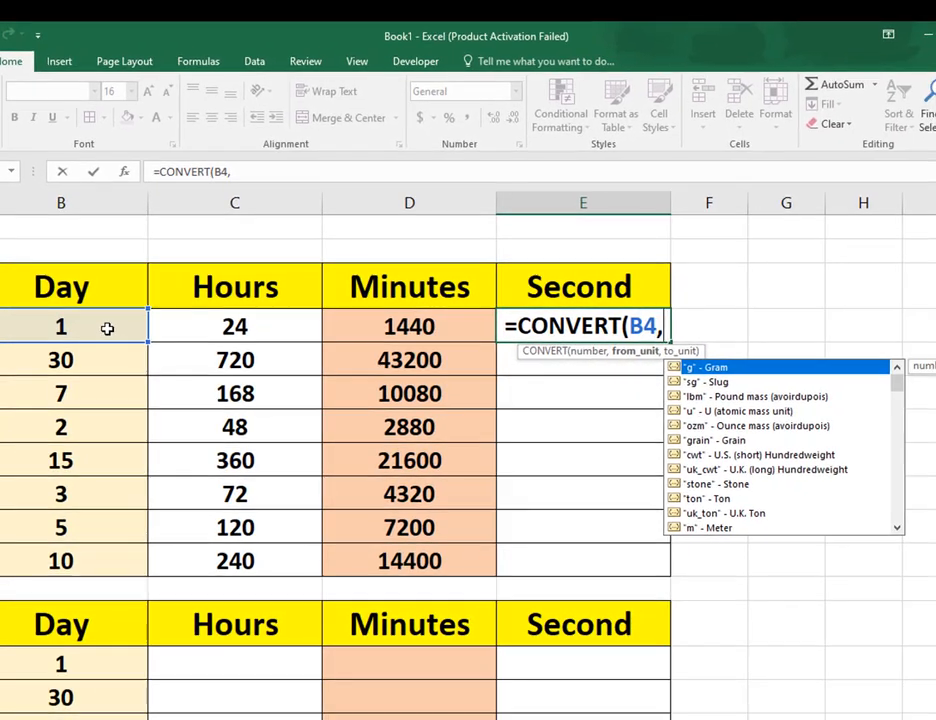
type("\"")
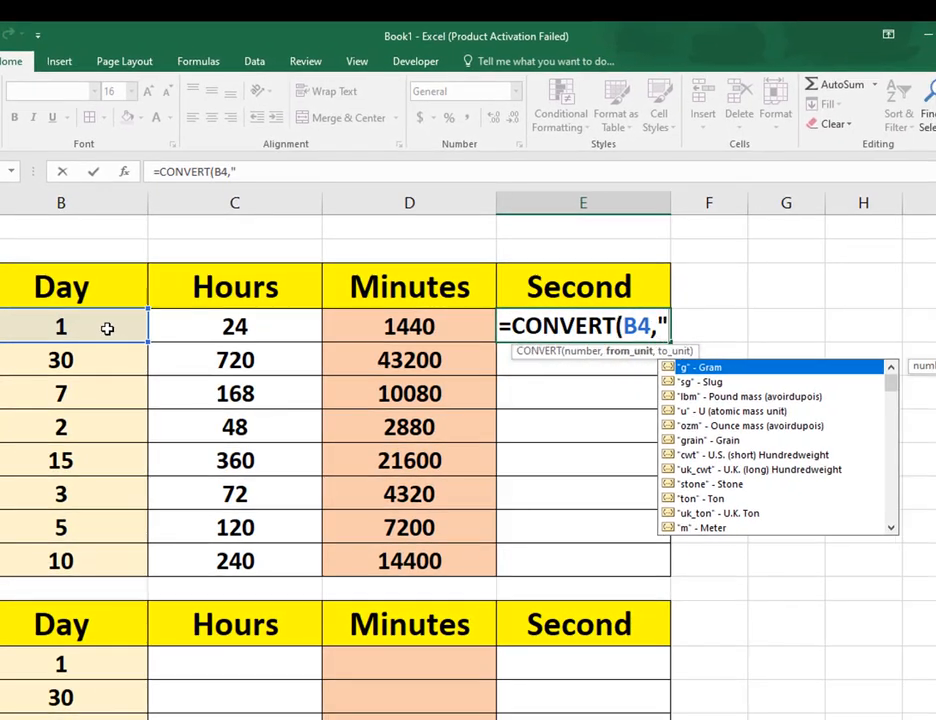
type("d")
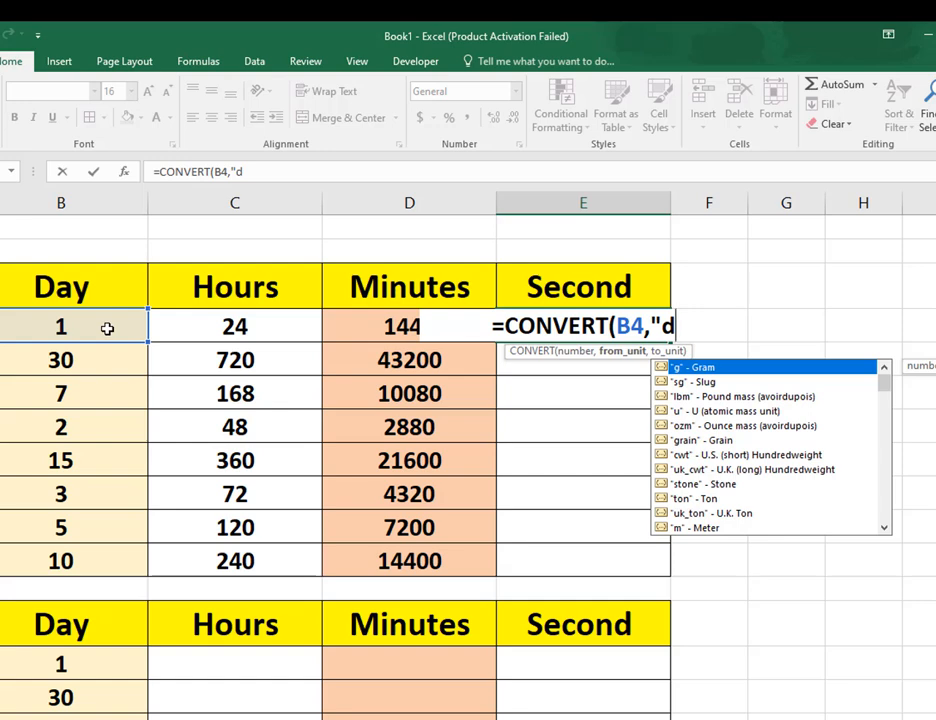
type("\"")
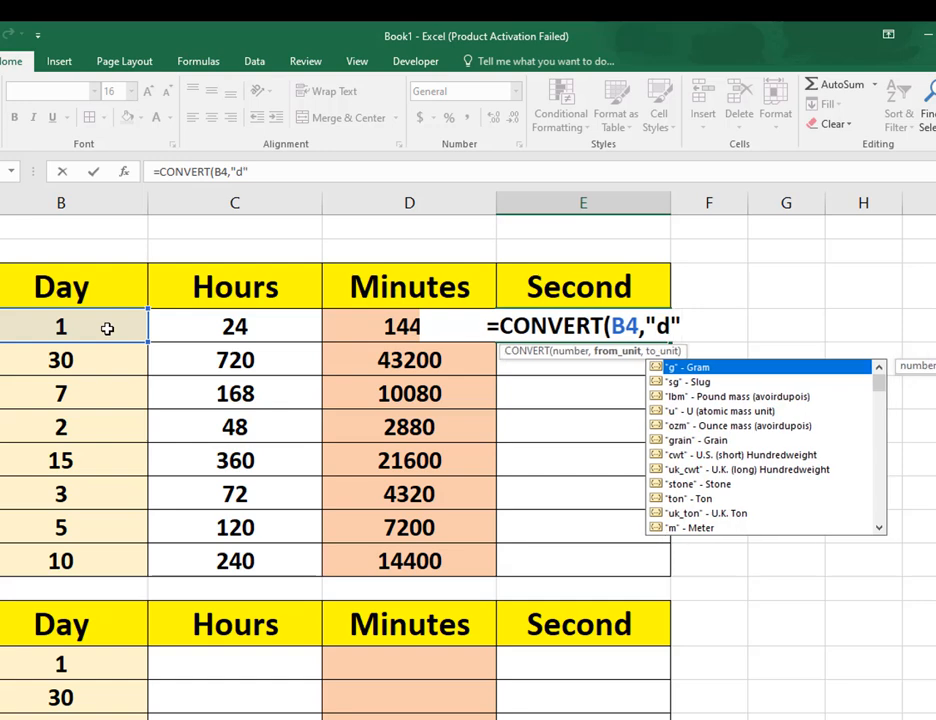
type(",")
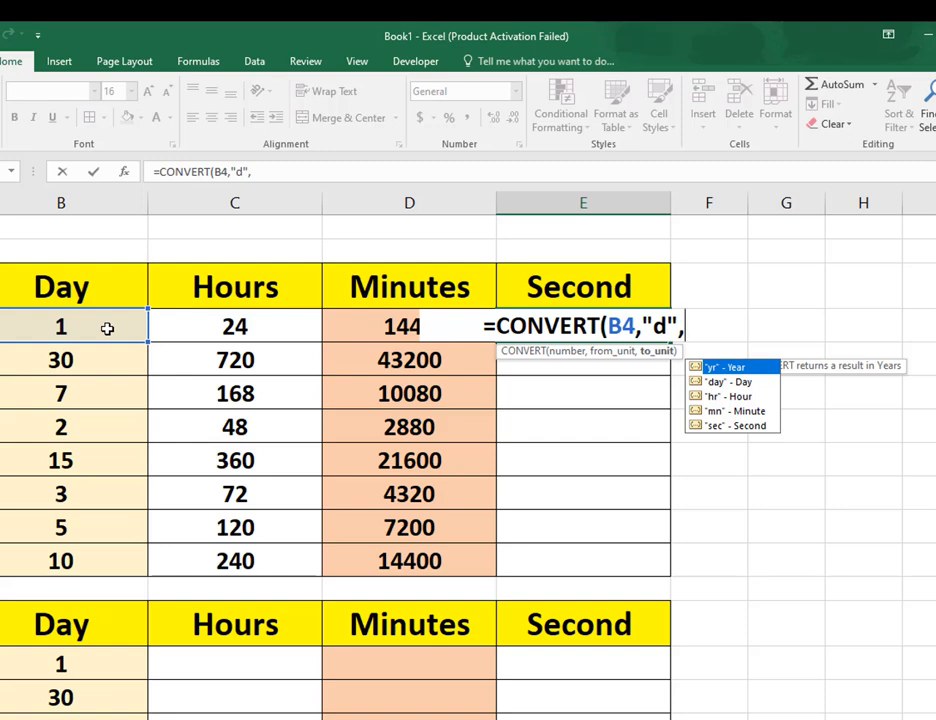
type("sec")
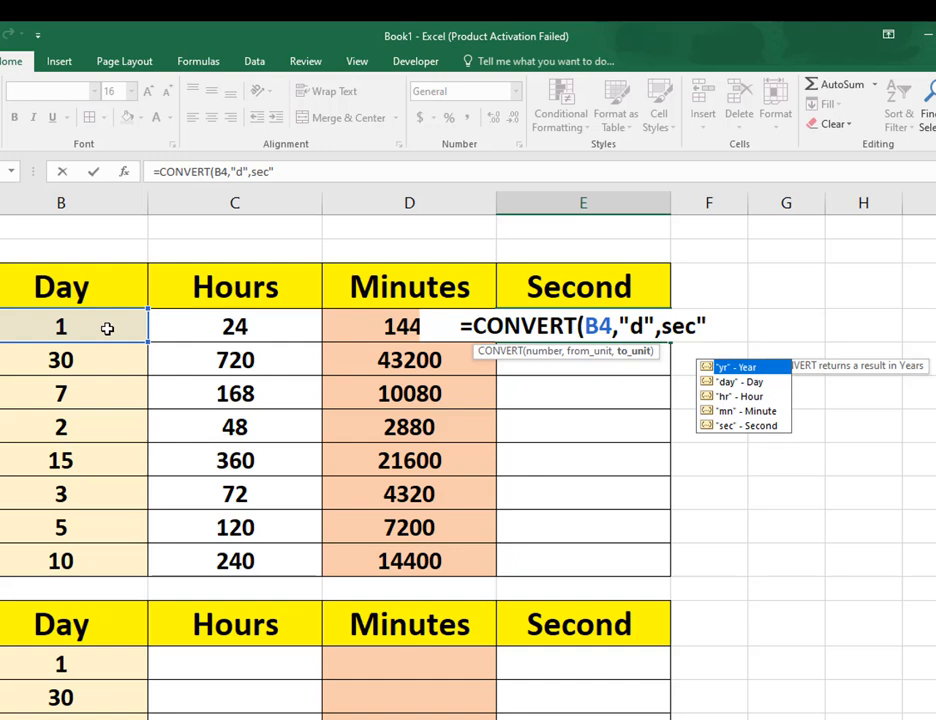
type("\")")
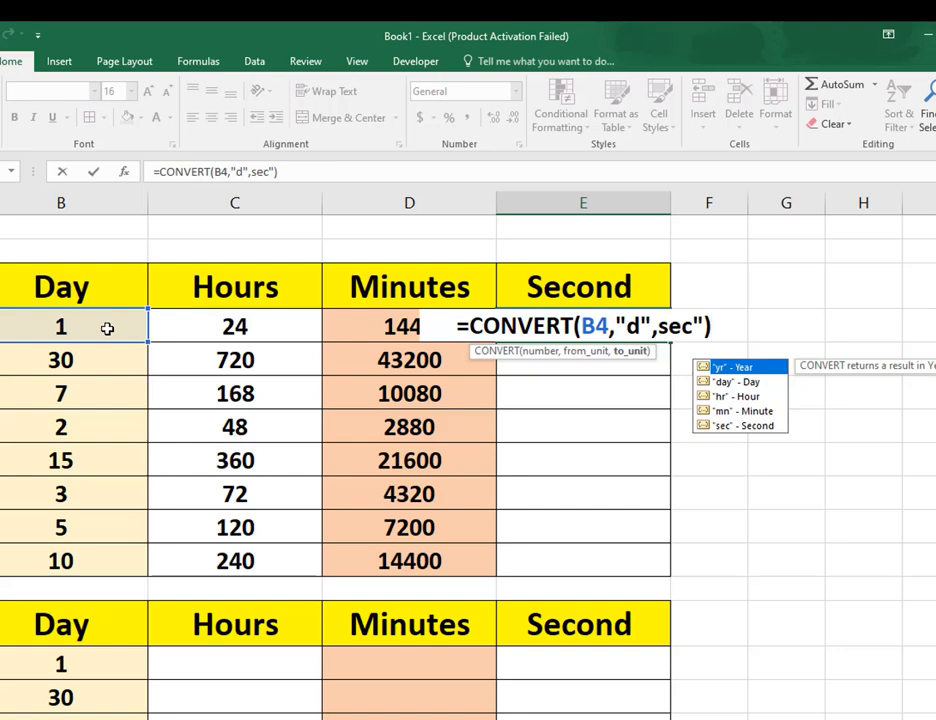
Step: Correct the E4 formula to =CONVERT(B4,"d","sec") by adding the missing quotation mark, and fill it down to E11
left_click(658, 332)
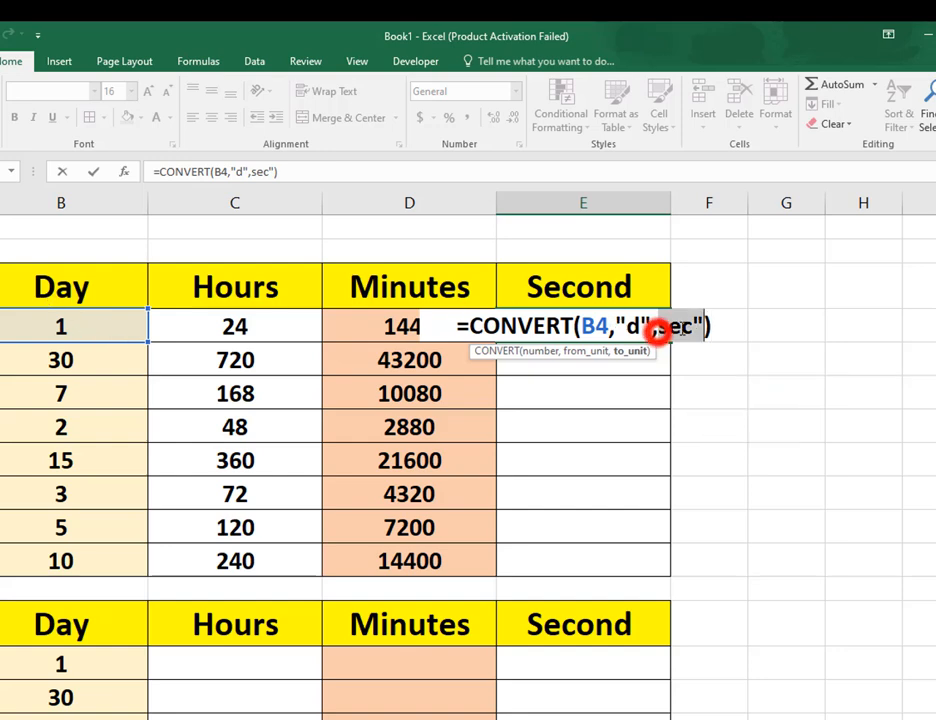
left_click(660, 326)
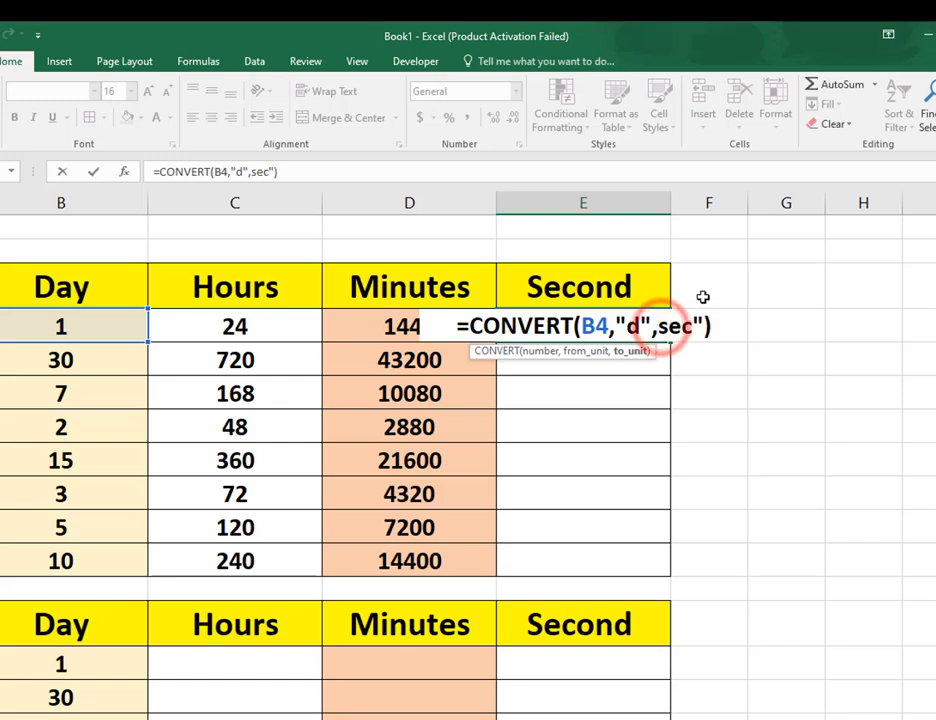
type("\"")
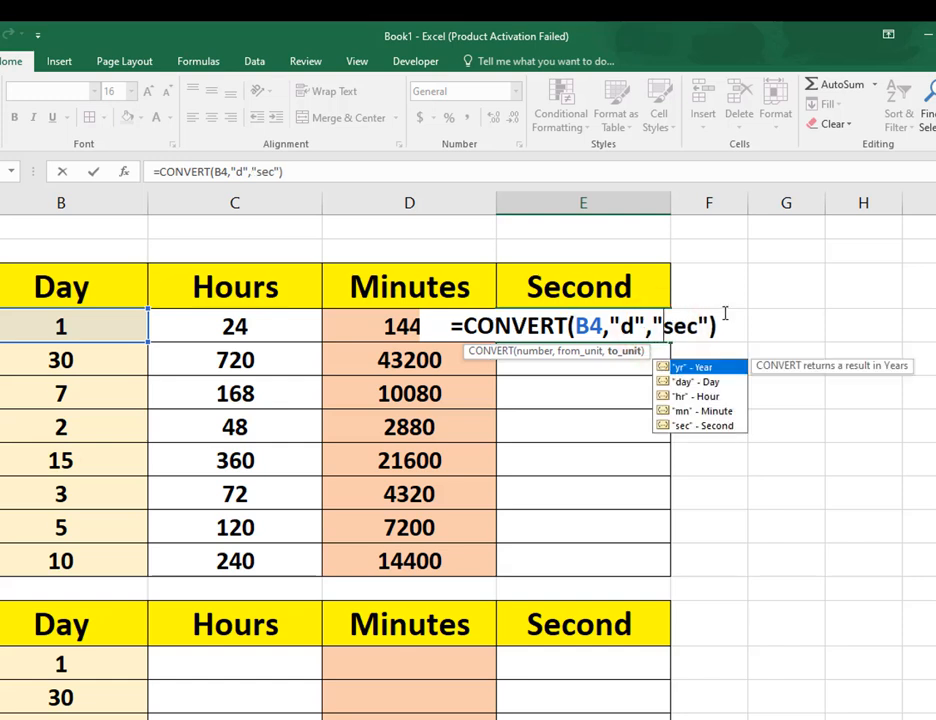
left_click(728, 314)
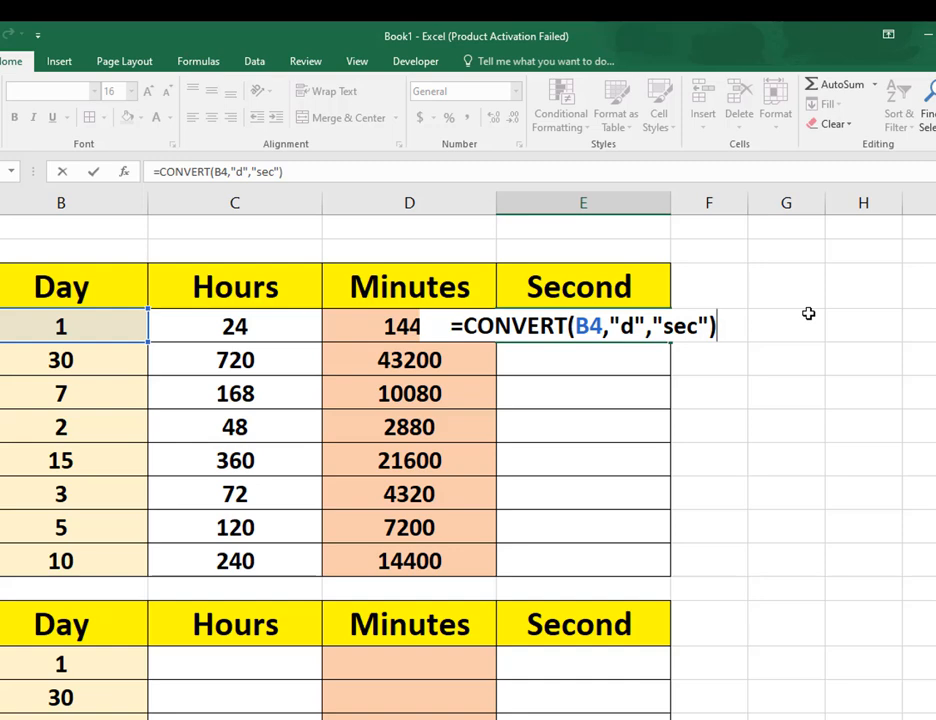
key("Return")
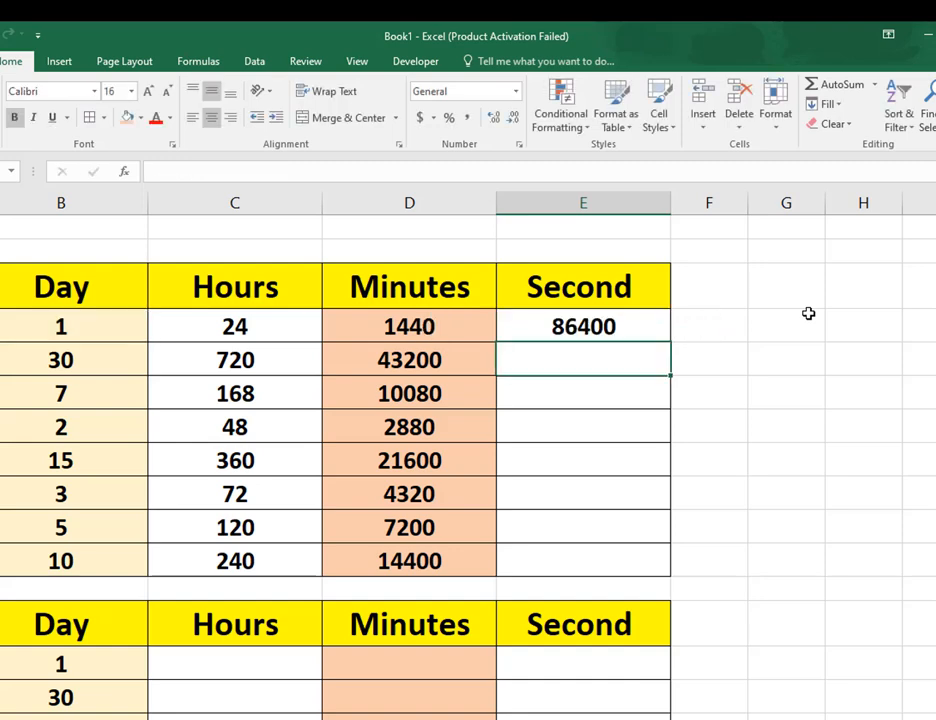
left_click(656, 329)
left_click_drag(662, 336, 646, 545)
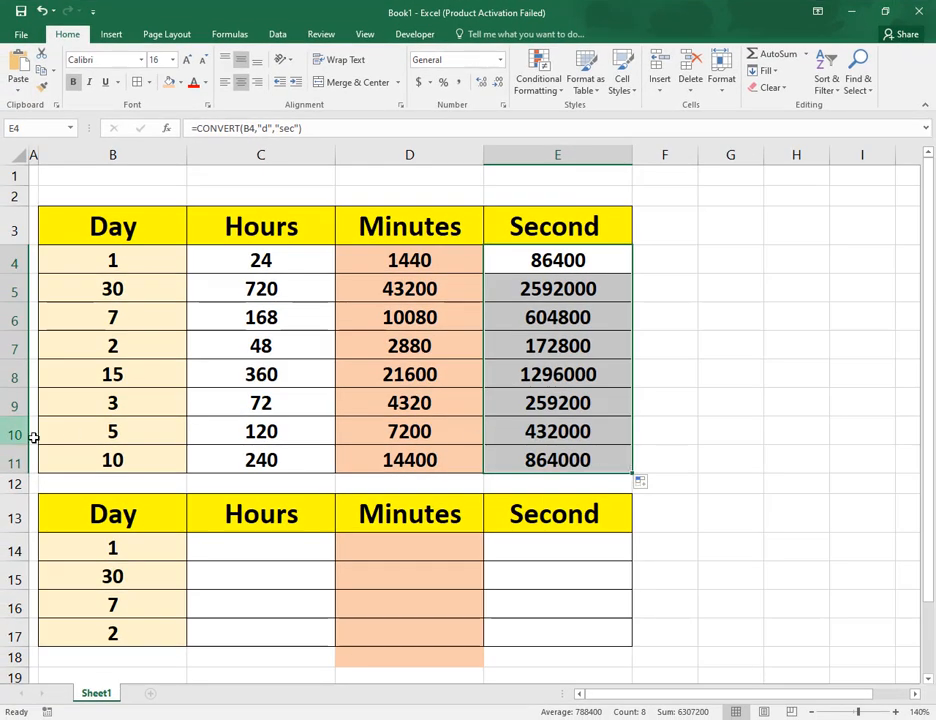
Step: Change the day value in B11, the last row of the upper table, to 120
left_click(132, 460)
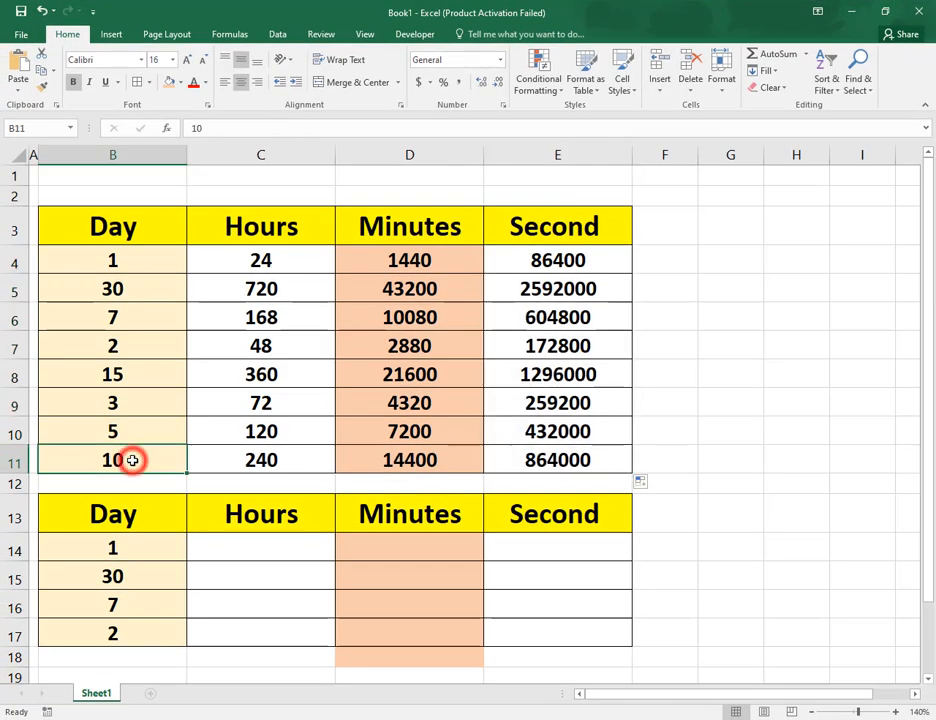
type("120")
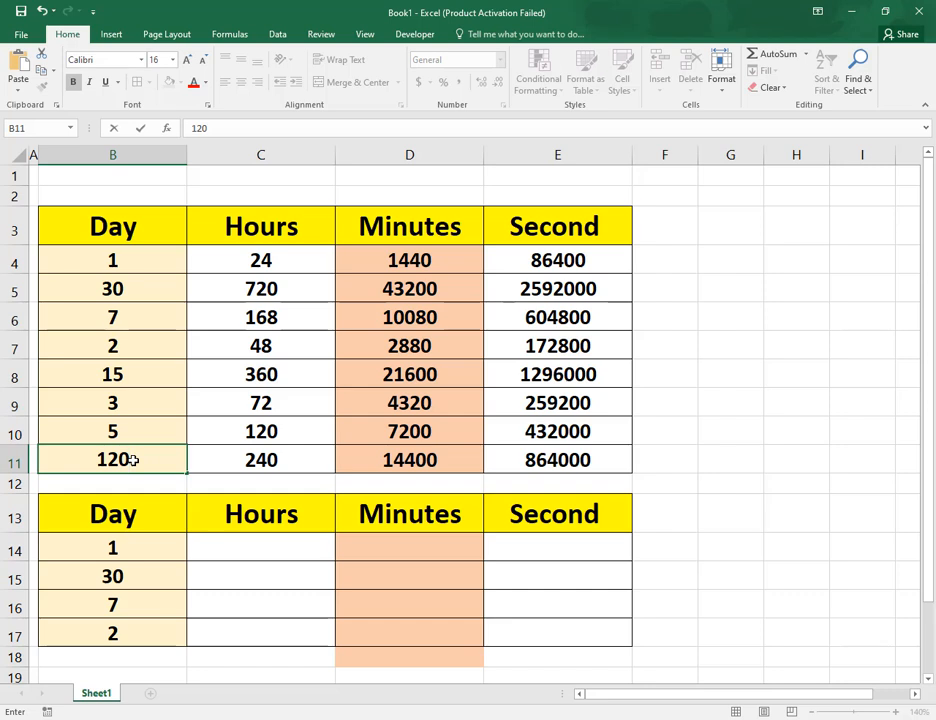
key("Return")
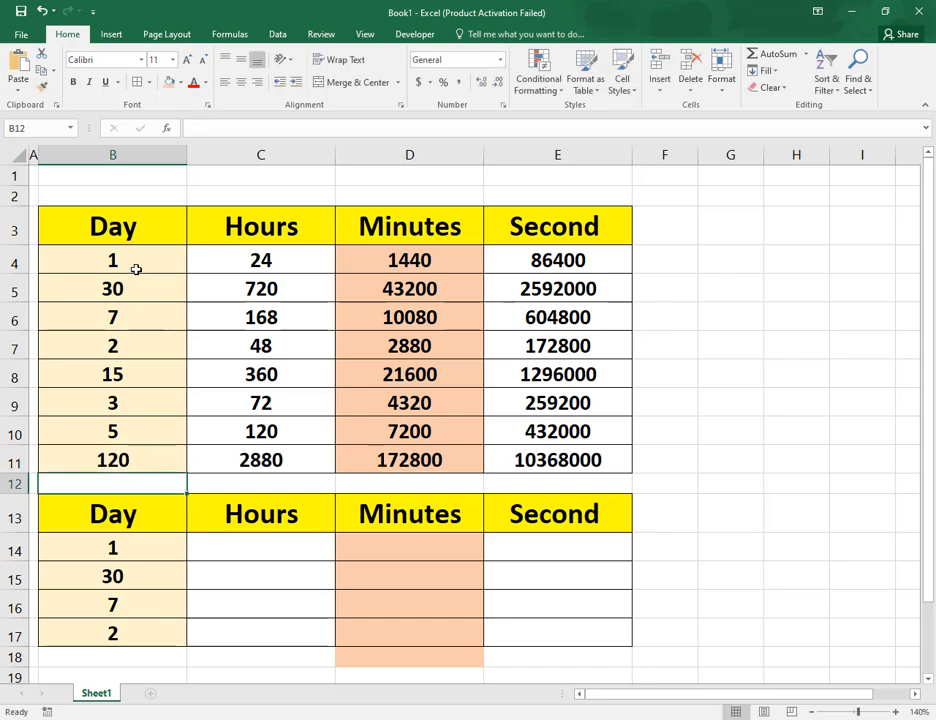
Step: Change the day value in B6 of the upper table to 365
left_click(133, 315)
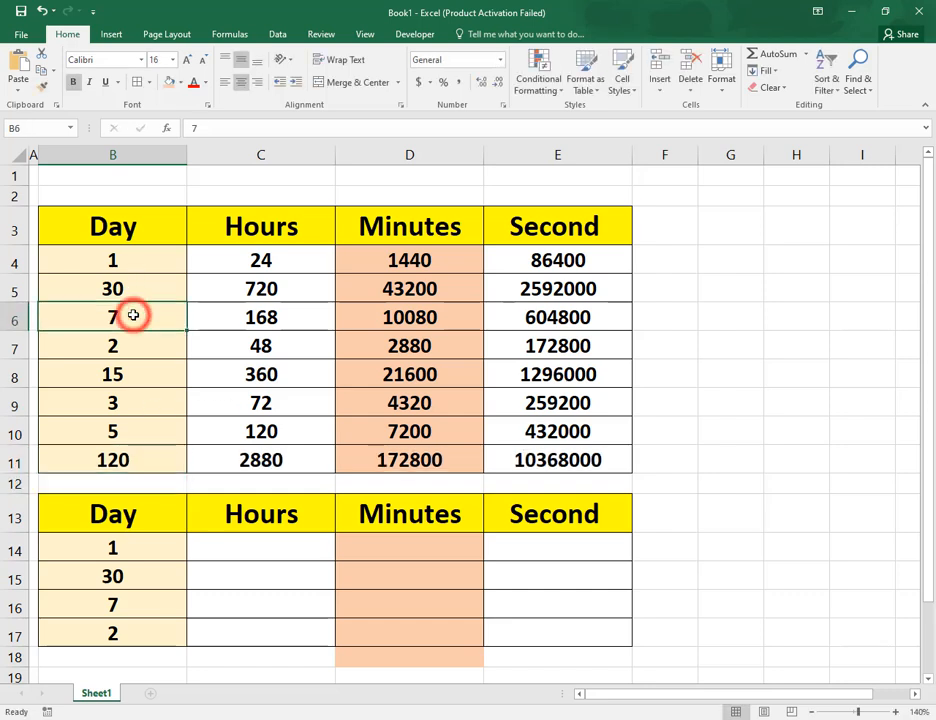
type("2")
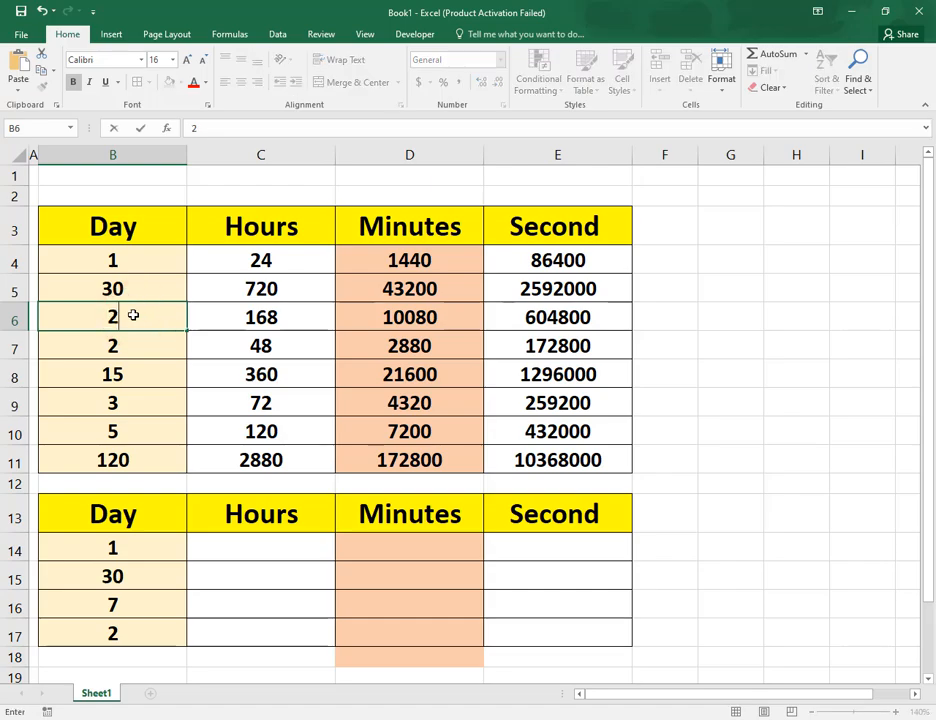
type("65")
key("BackSpace")
key("BackSpace")
key("BackSpace")
type("365")
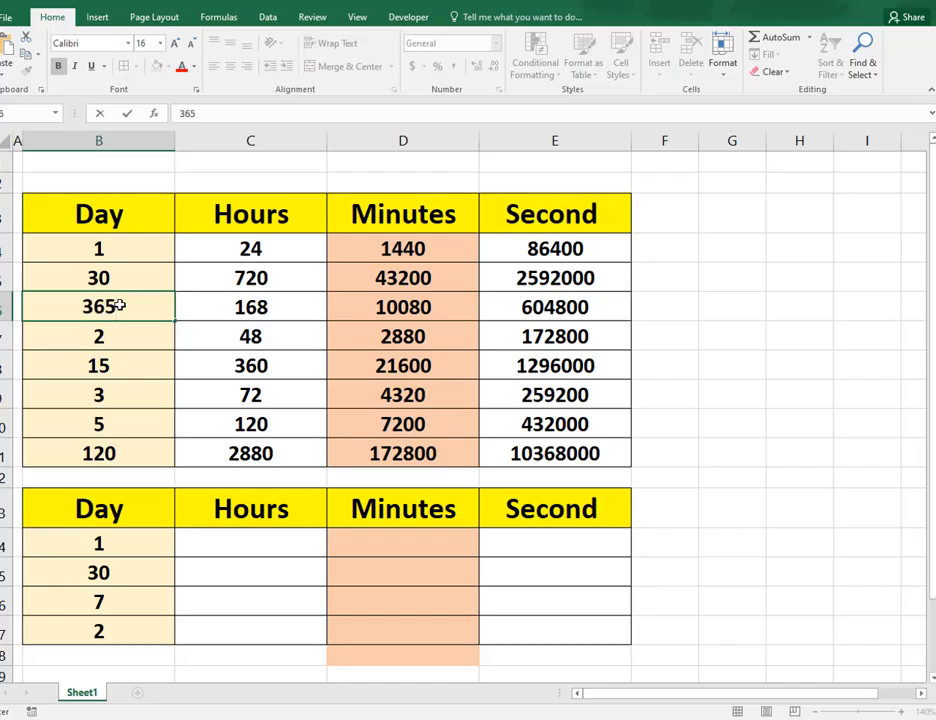
key("Return")
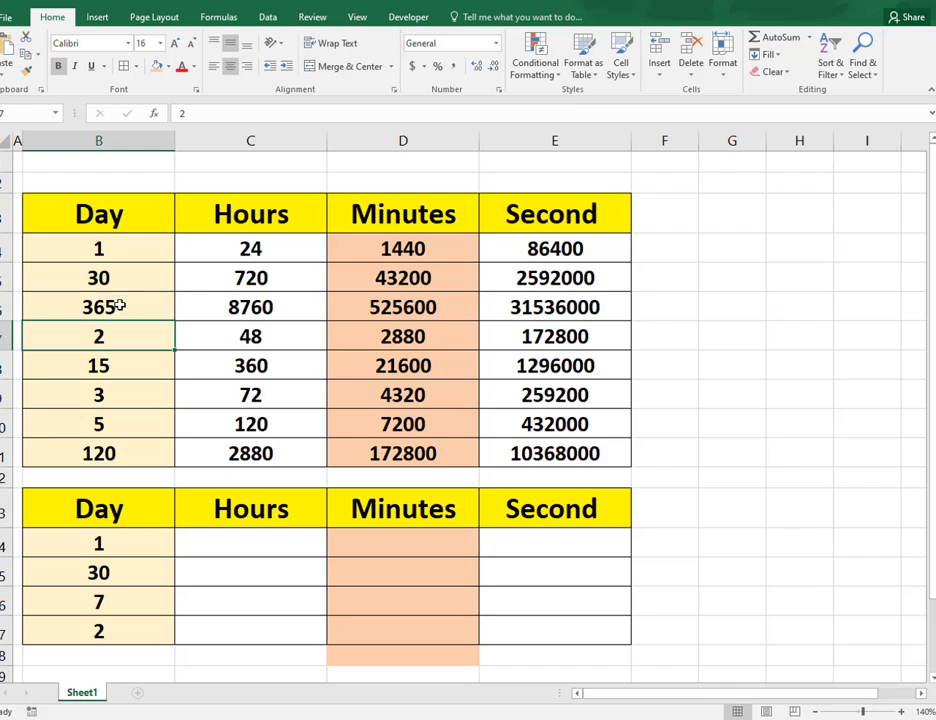